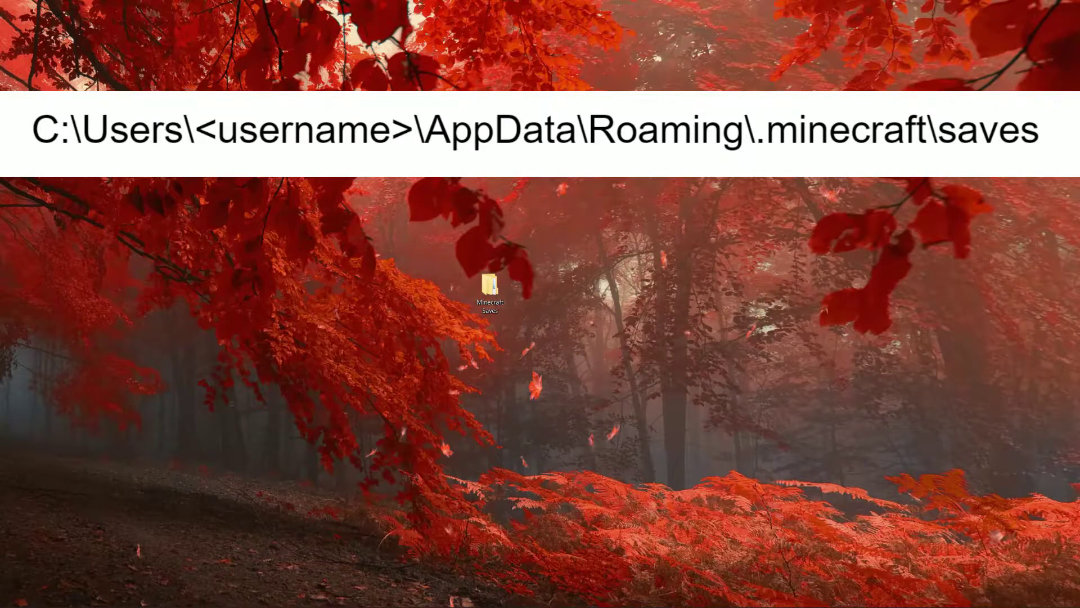
# Copy the world folder from the .minecraft saves folder into the Minecraft Saves folder on the desktop
pyautogui.click(108, 120)
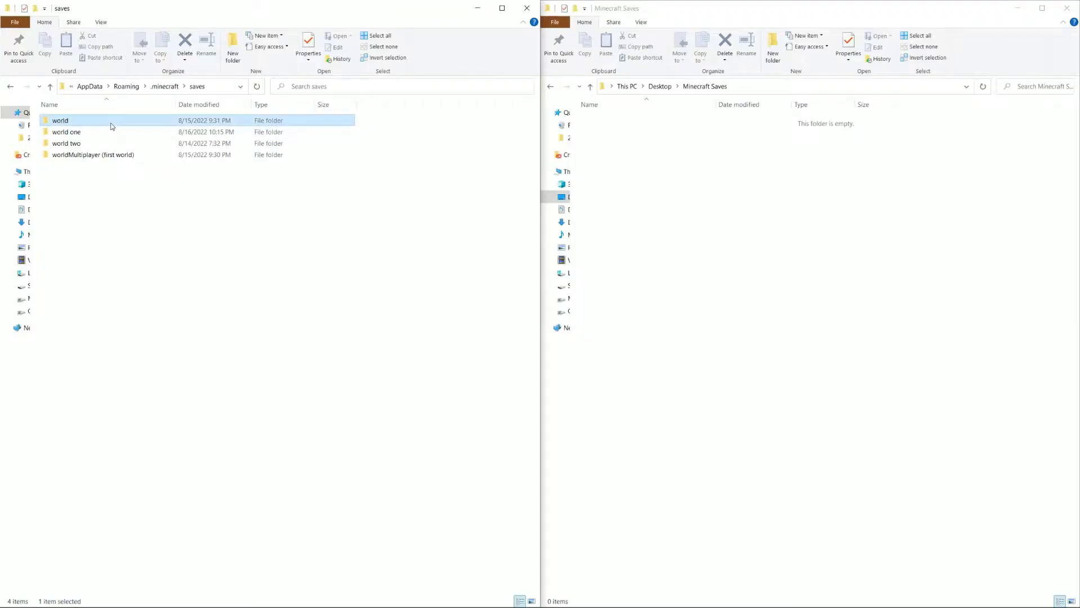
pyautogui.rightClick(108, 120)
pyautogui.click(169, 390)
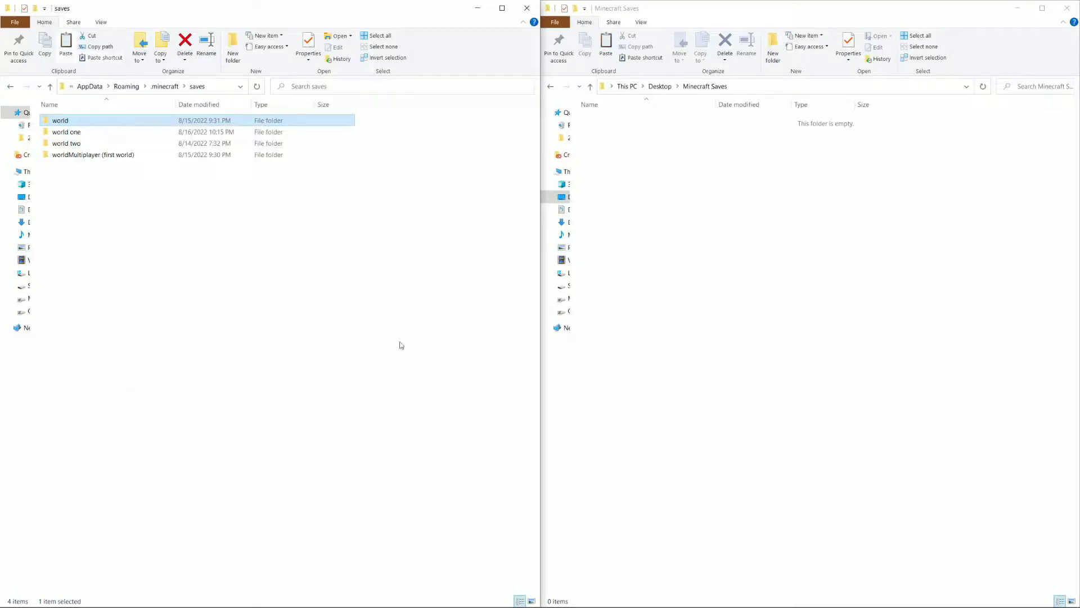
pyautogui.rightClick(722, 202)
pyautogui.click(742, 278)
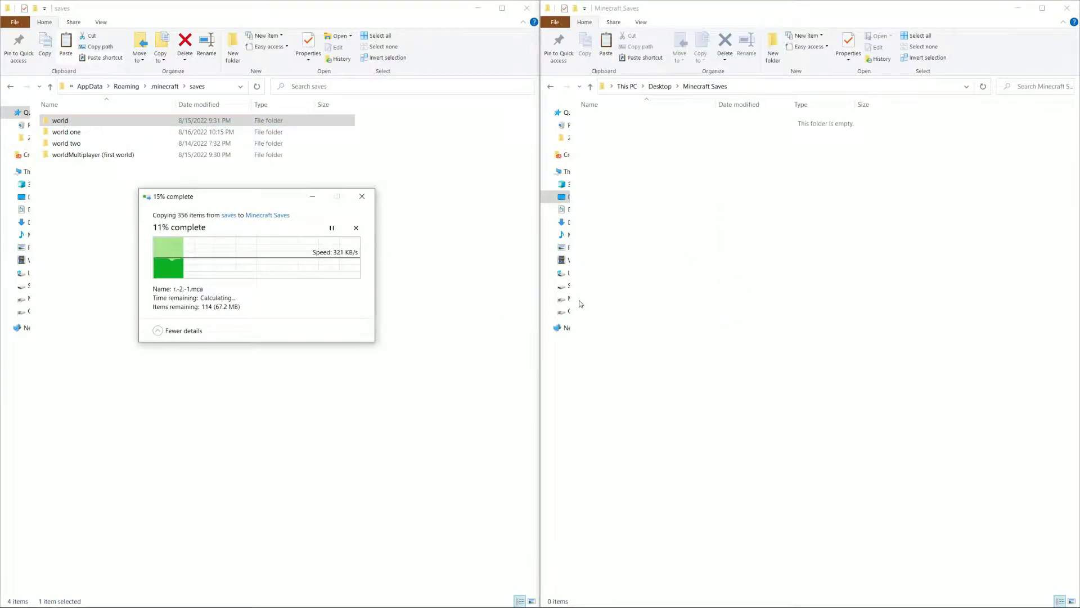
# Open the Minecraft Saves folder on the desktop and look into its world one folder
pyautogui.click(475, 307)
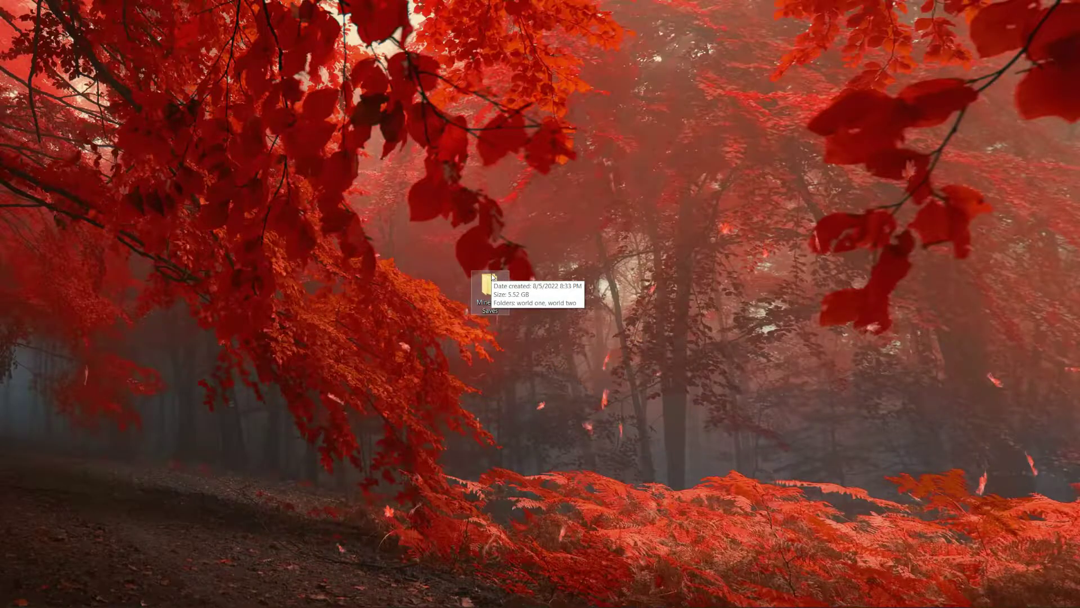
pyautogui.doubleClick(491, 276)
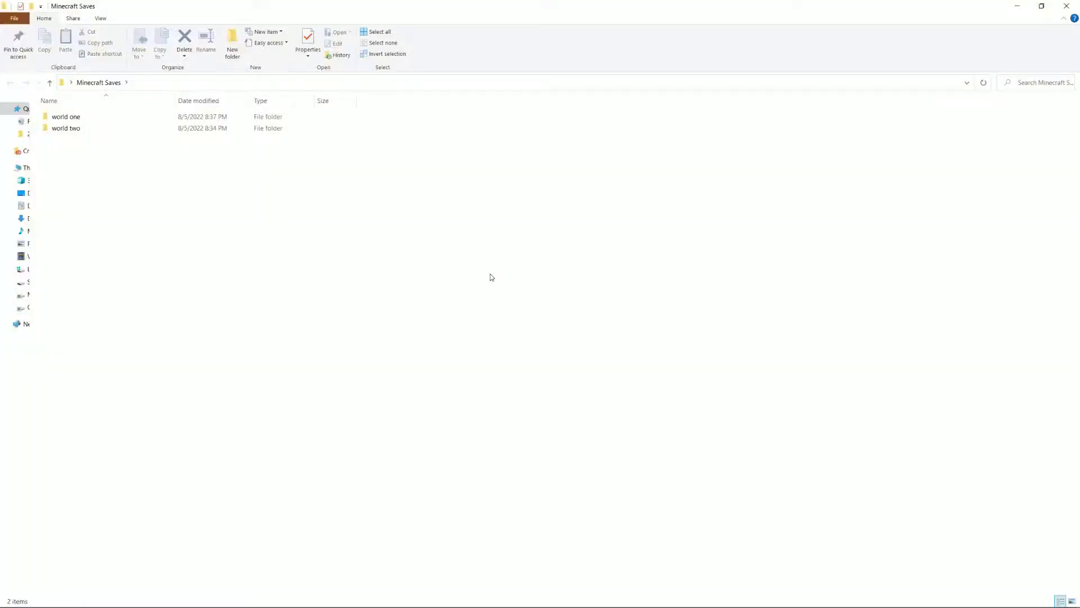
pyautogui.doubleClick(117, 116)
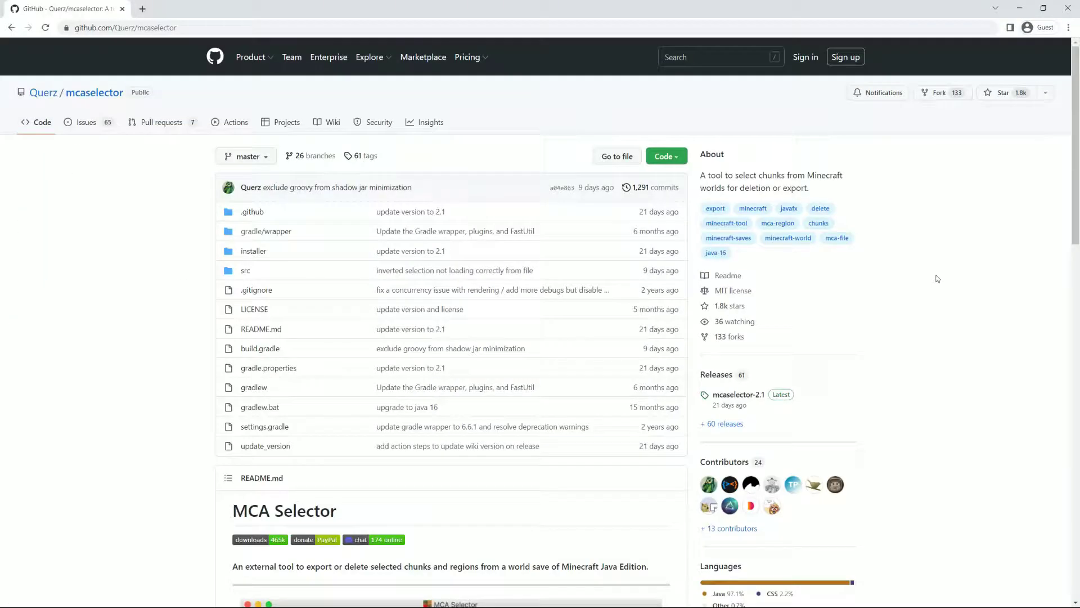
# Download the Windows installer of MCA Selector version 2.1 from the GitHub readme and launch it
pyautogui.scroll(-10, 937, 279)
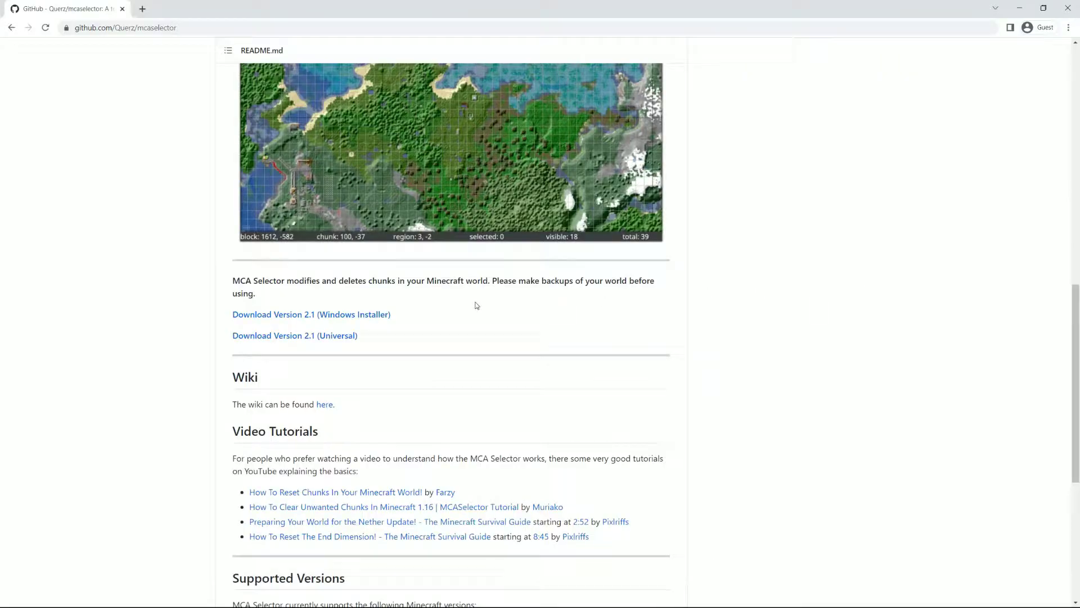
pyautogui.click(332, 320)
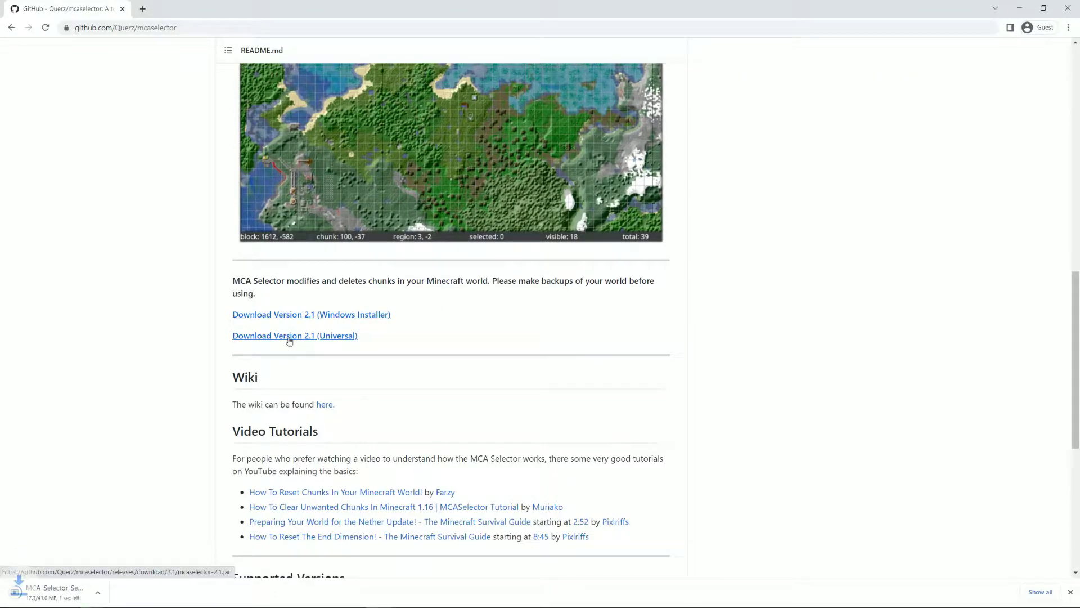
pyautogui.click(66, 591)
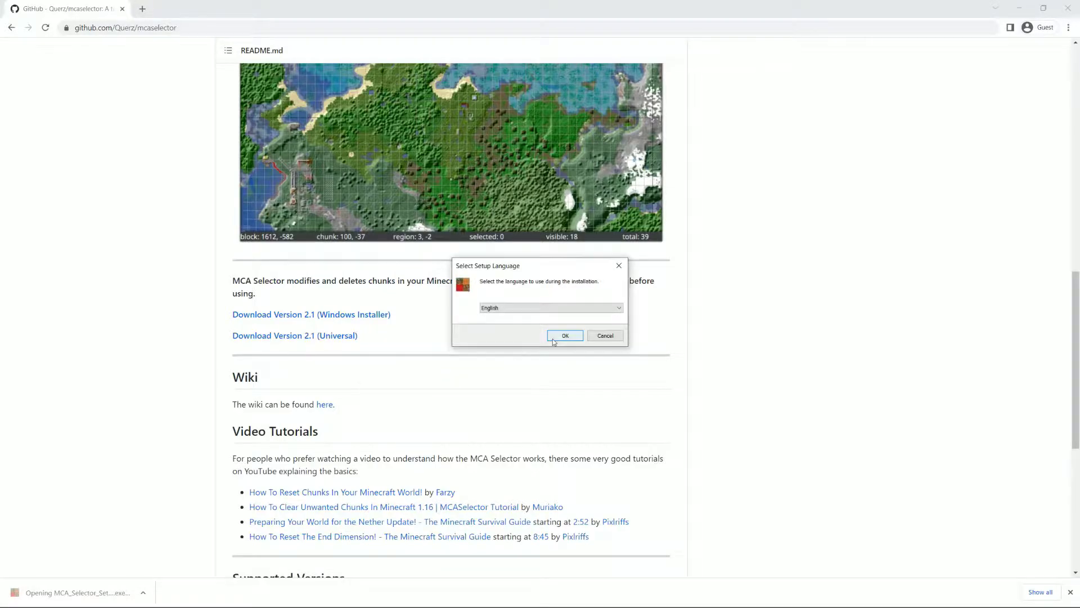
# Install MCA Selector 2.1 with English as the setup language, going through the setup wizard to the end
pyautogui.click(565, 335)
pyautogui.click(424, 376)
pyautogui.click(617, 411)
pyautogui.click(617, 411)
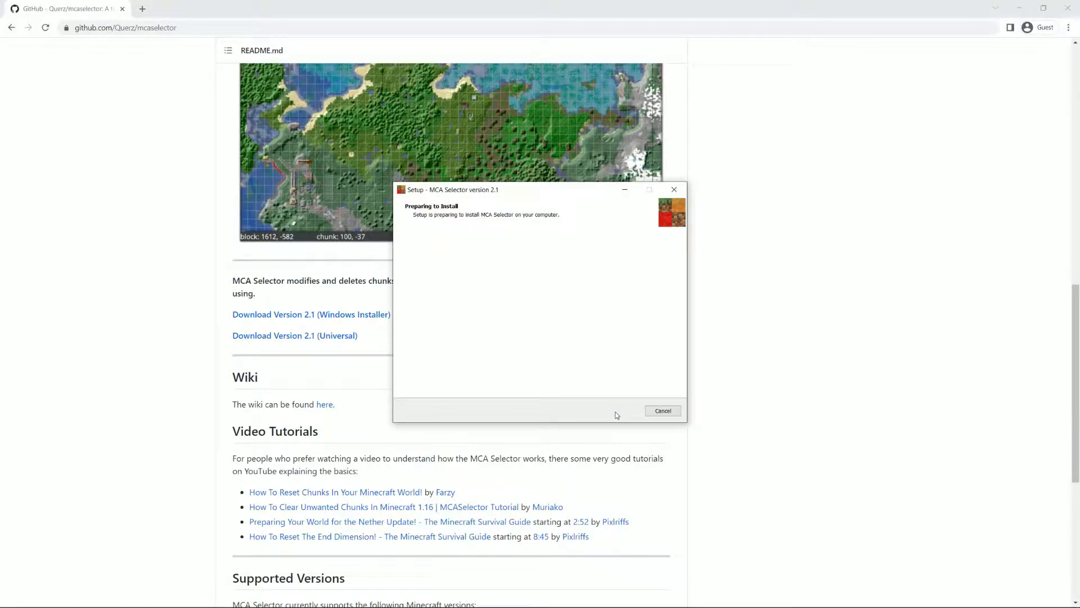
pyautogui.click(617, 412)
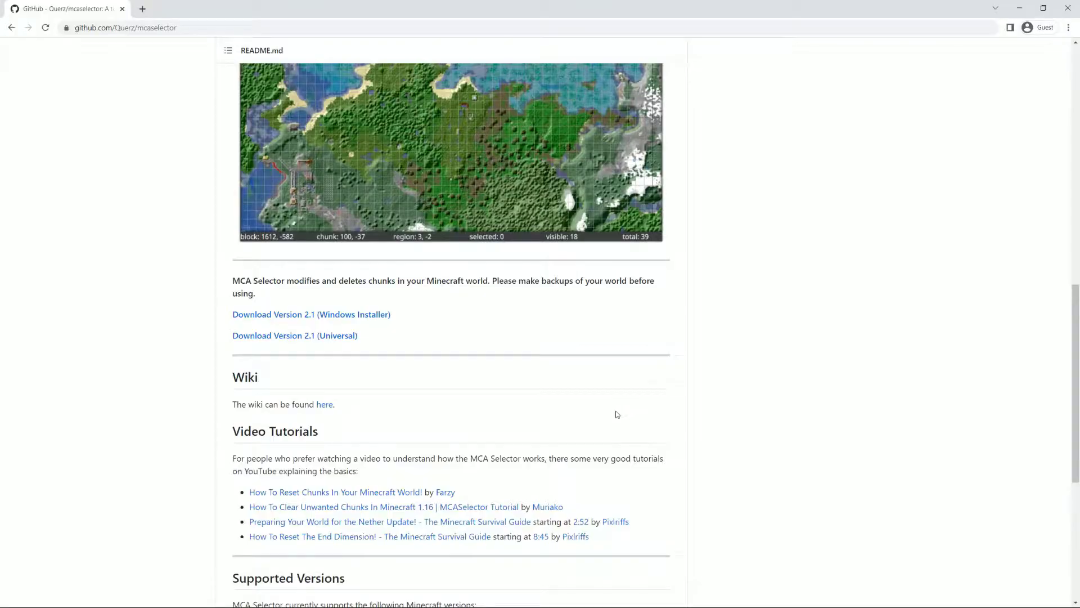
# Switch to MCA Selector and open the world one folder from Minecraft Saves, choosing the world one dimension
pyautogui.click(1019, 7)
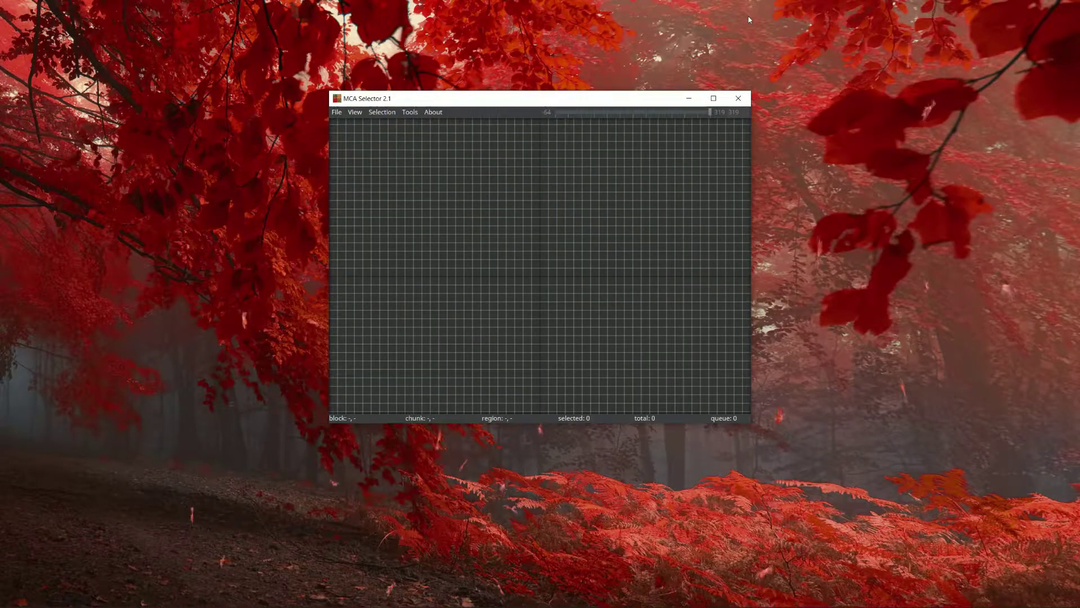
pyautogui.click(337, 113)
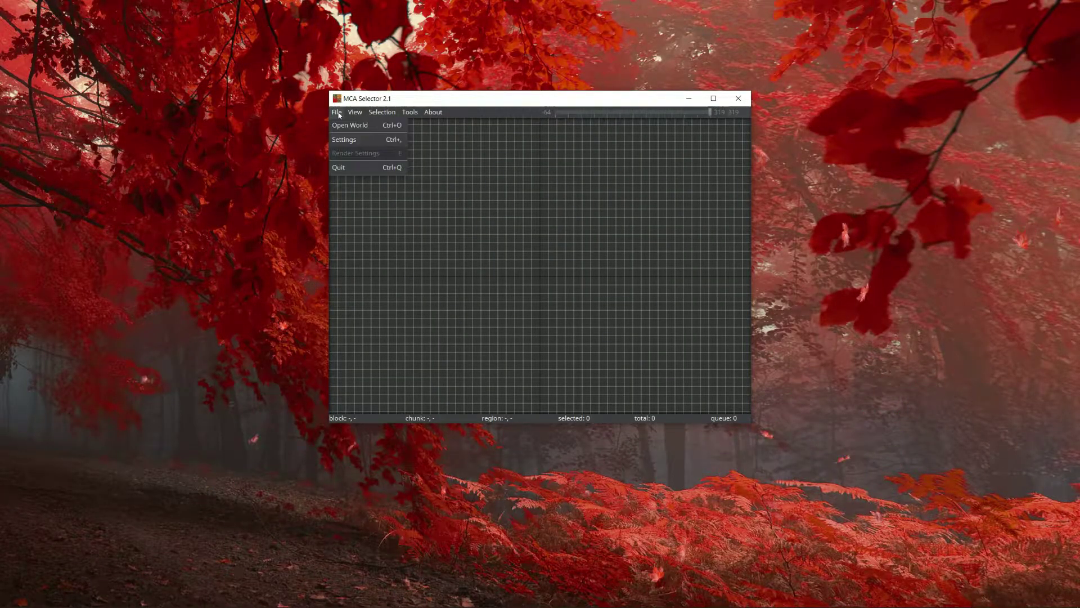
pyautogui.click(350, 124)
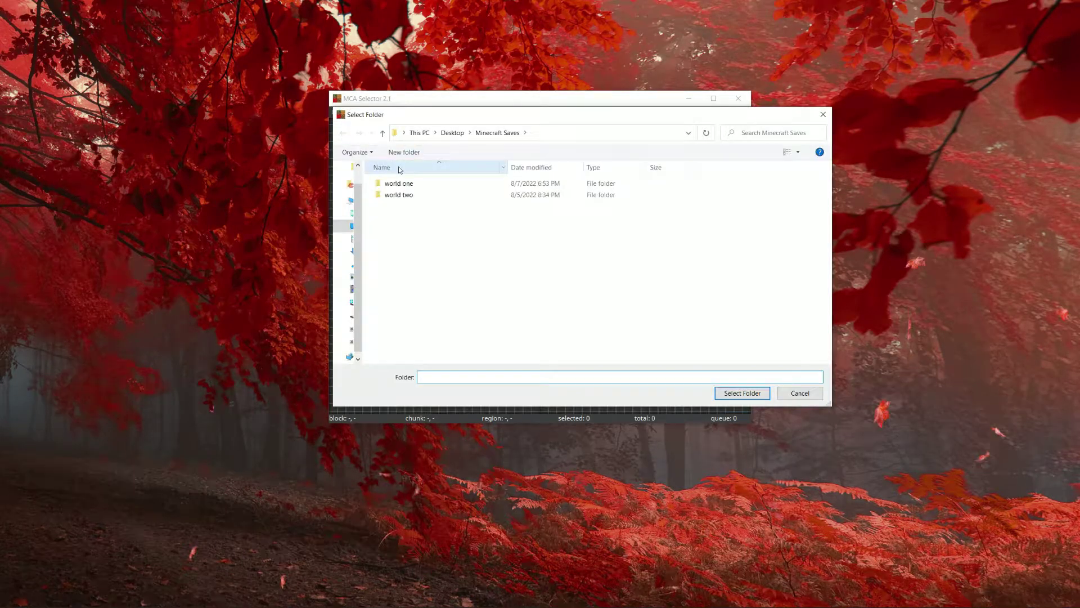
pyautogui.click(427, 187)
pyautogui.click(742, 393)
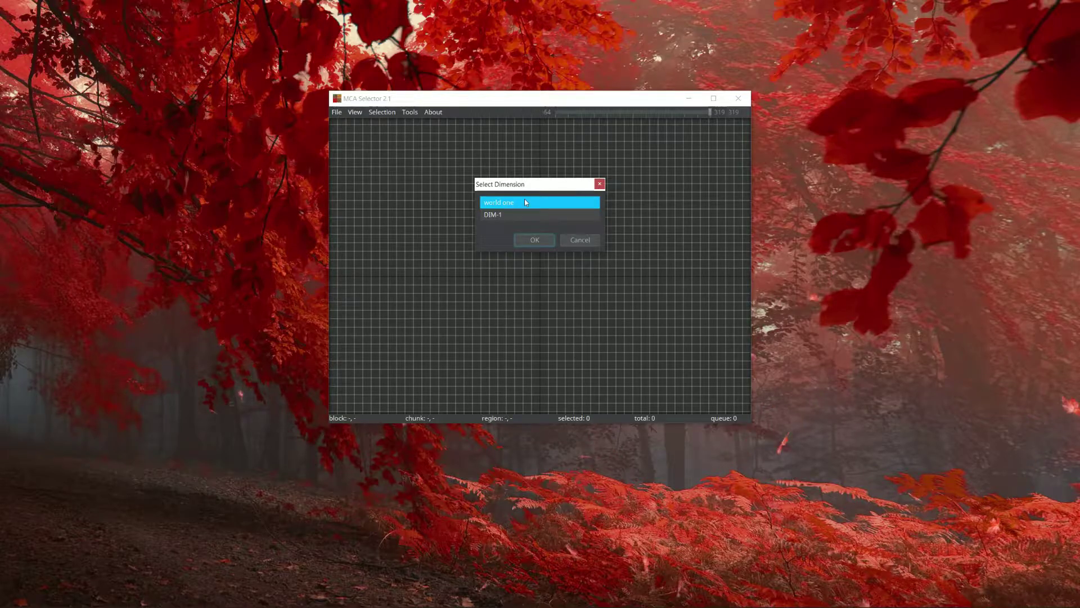
pyautogui.click(541, 240)
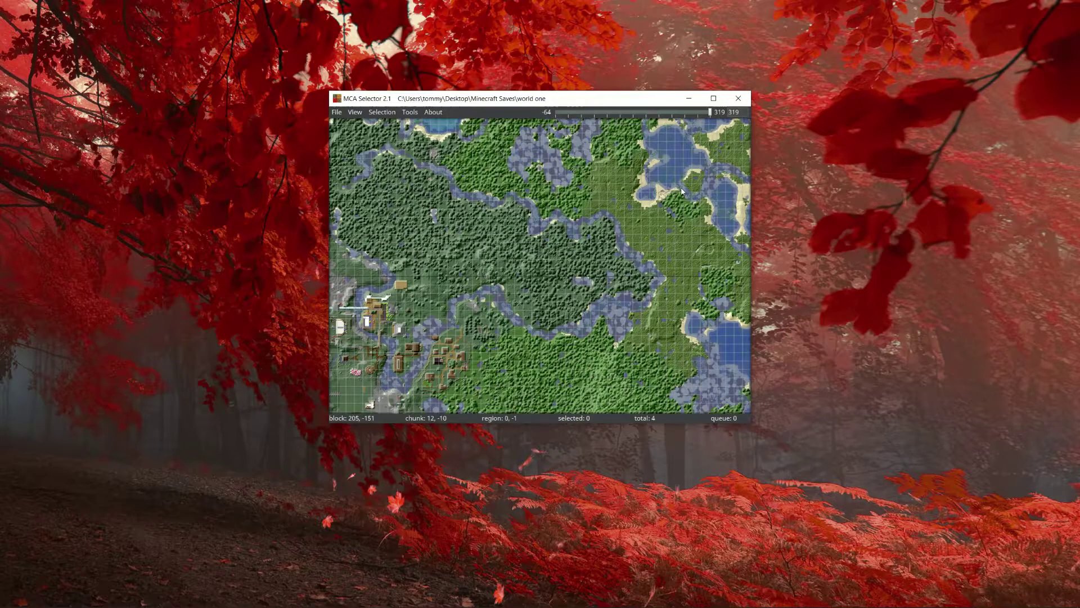
# Enlarge the map to full screen and examine the generated terrain around the built-up area
pyautogui.click(713, 98)
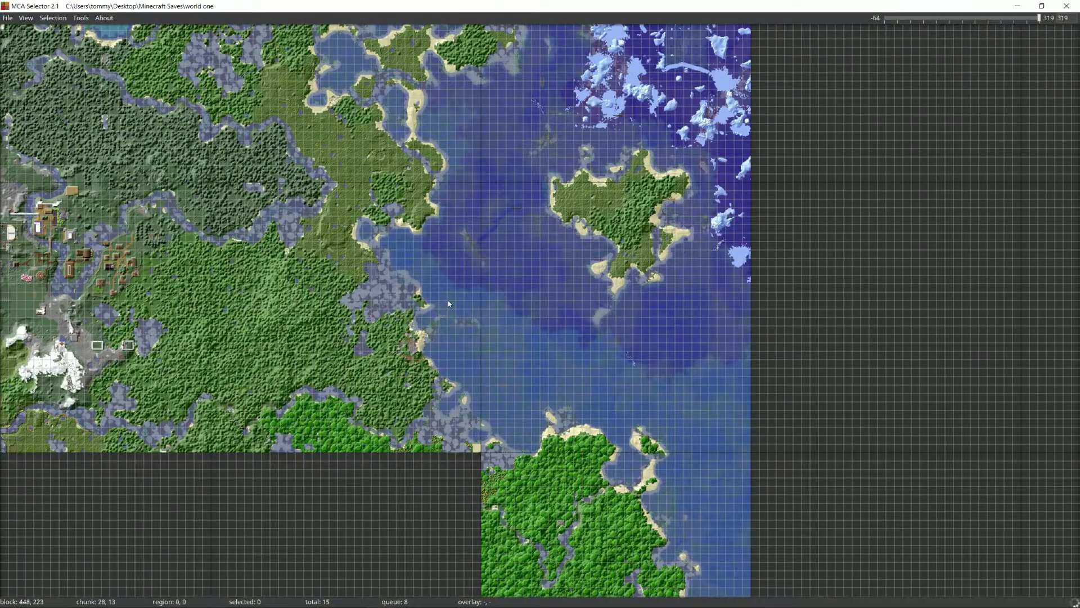
pyautogui.press('a')
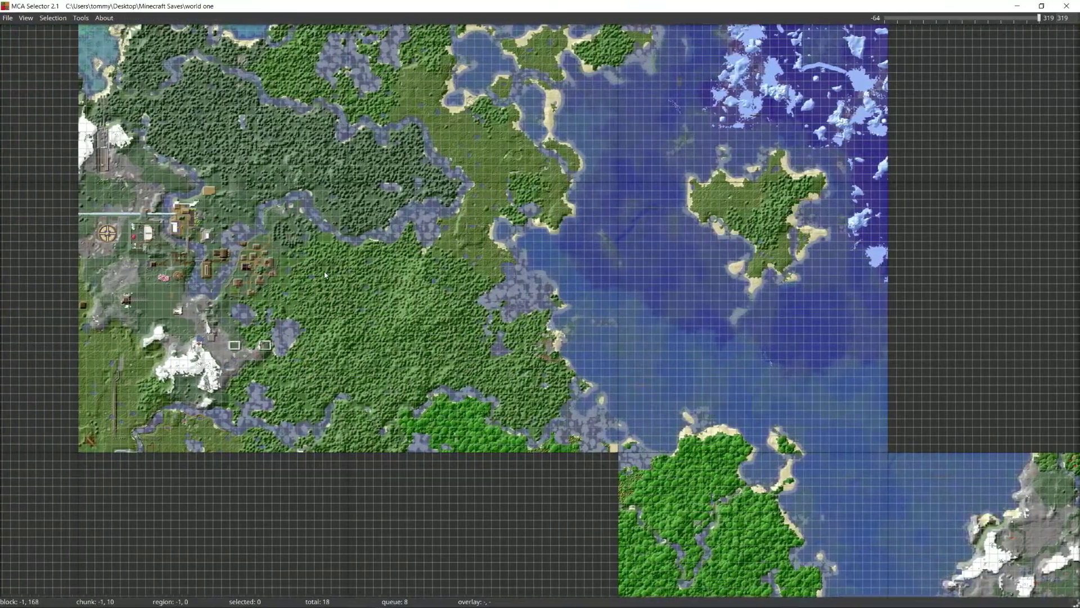
pyautogui.press('a')
pyautogui.press('w')
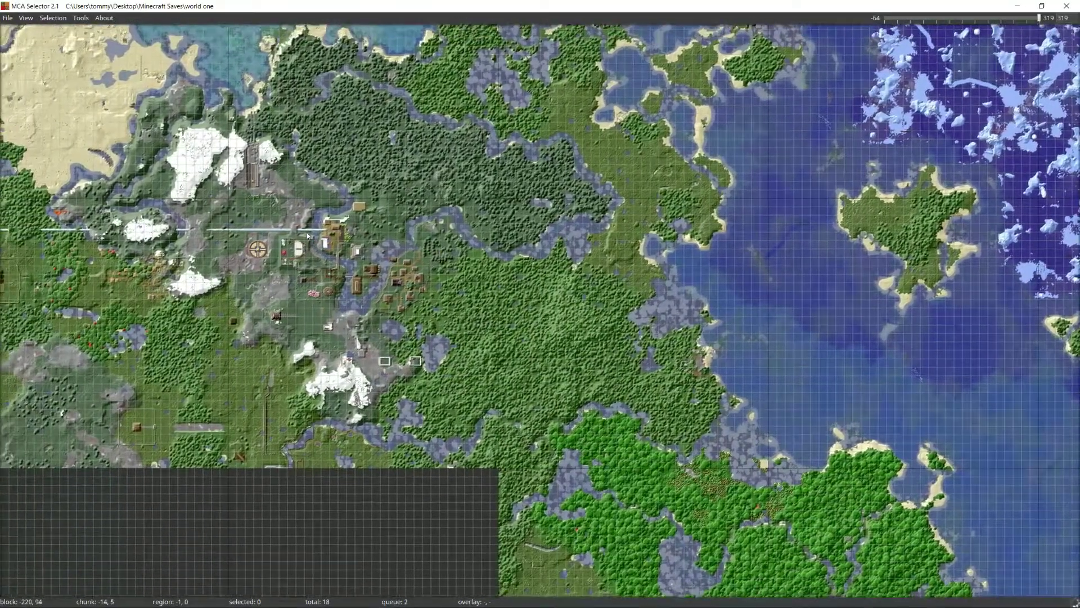
pyautogui.press('a')
pyautogui.scroll(-4, 349, 247)
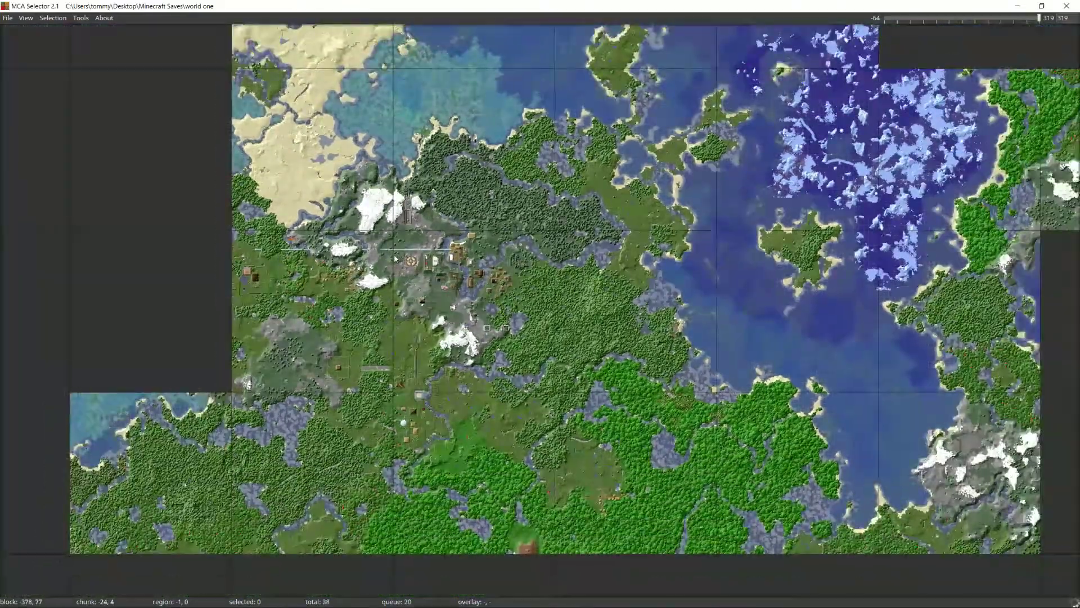
pyautogui.scroll(2, 395, 259)
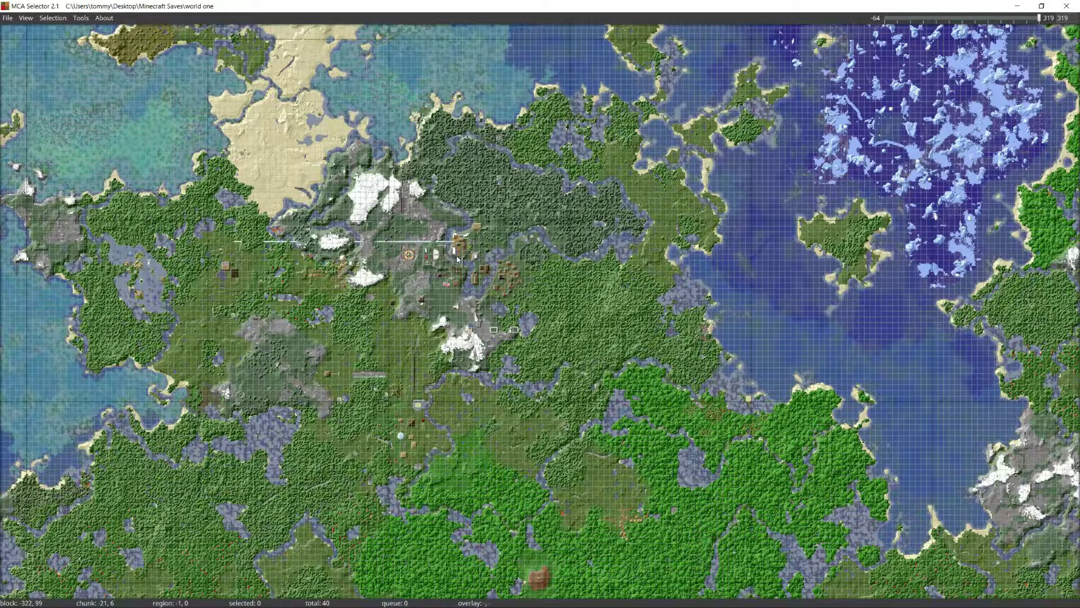
pyautogui.scroll(2, 473, 259)
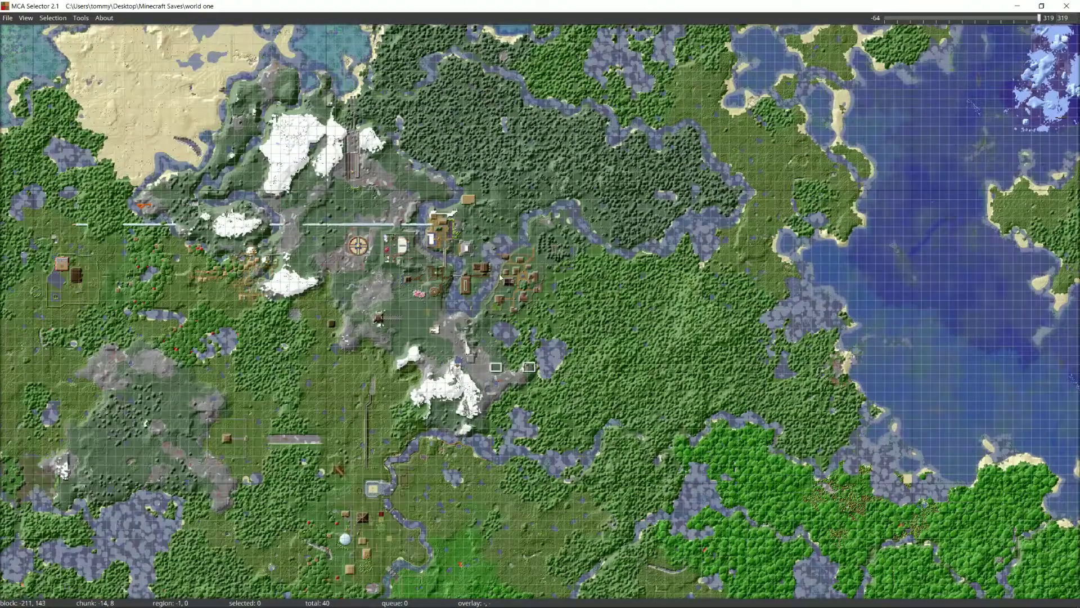
# Select a rectangle of about 1780 chunks around the snowy peaks and buildings, and invert the selection
pyautogui.moveTo(586, 378); pyautogui.dragTo(104, 86)
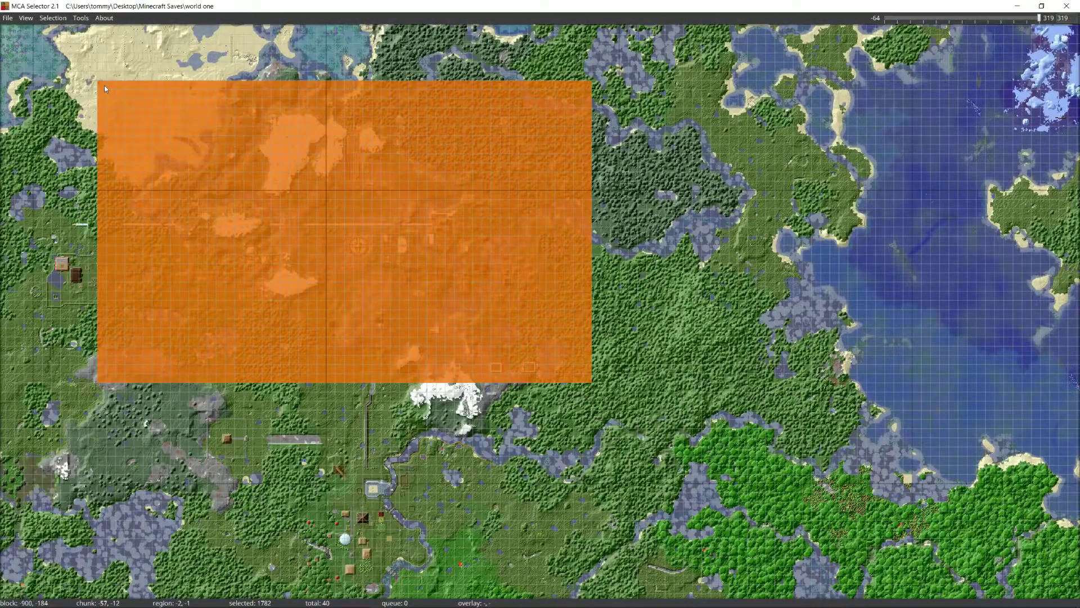
pyautogui.click(50, 20)
pyautogui.click(57, 46)
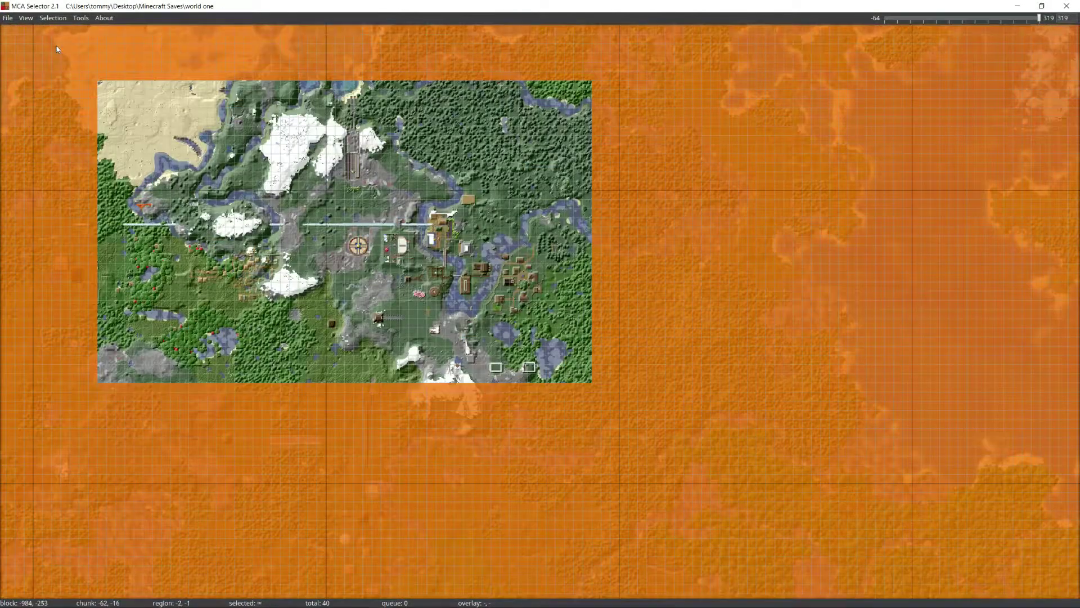
pyautogui.scroll(-6, 426, 260)
pyautogui.scroll(-1, 426, 260)
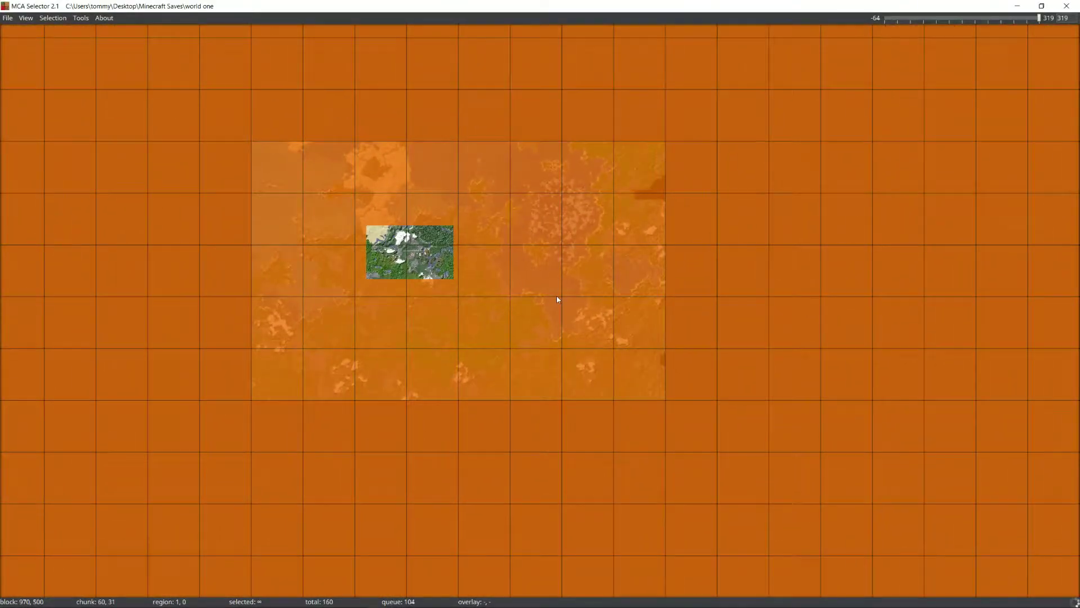
# Clear the inverted chunk selection
pyautogui.scroll(3, 373, 267)
pyautogui.click(53, 18)
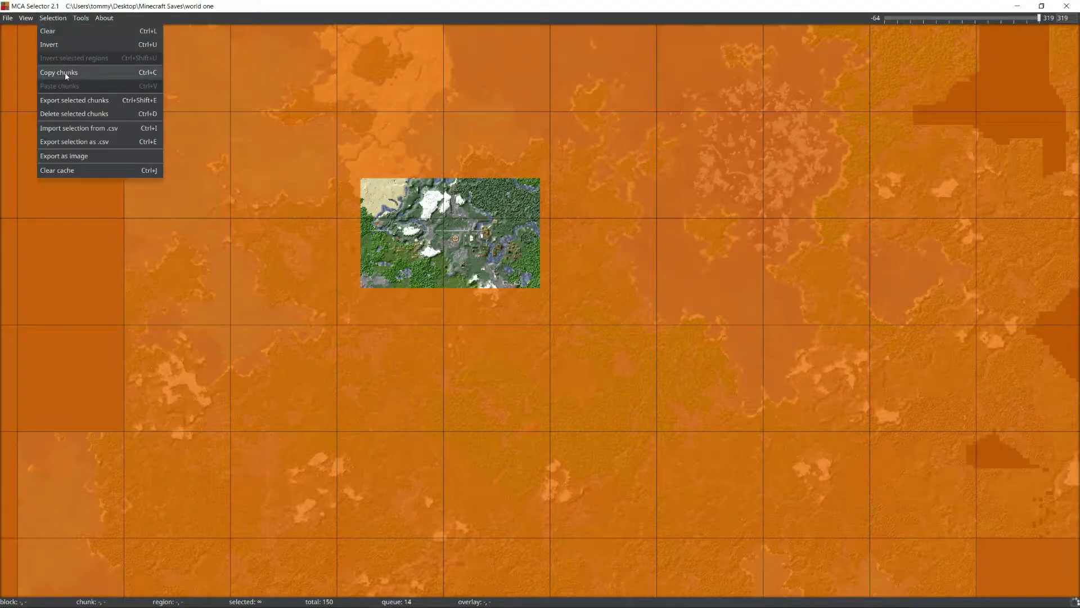
pyautogui.click(50, 31)
# Filter chunks by InhabitedTime < "20 minutes" and select the matches, with Overwrite selection enabled
pyautogui.scroll(1, 479, 313)
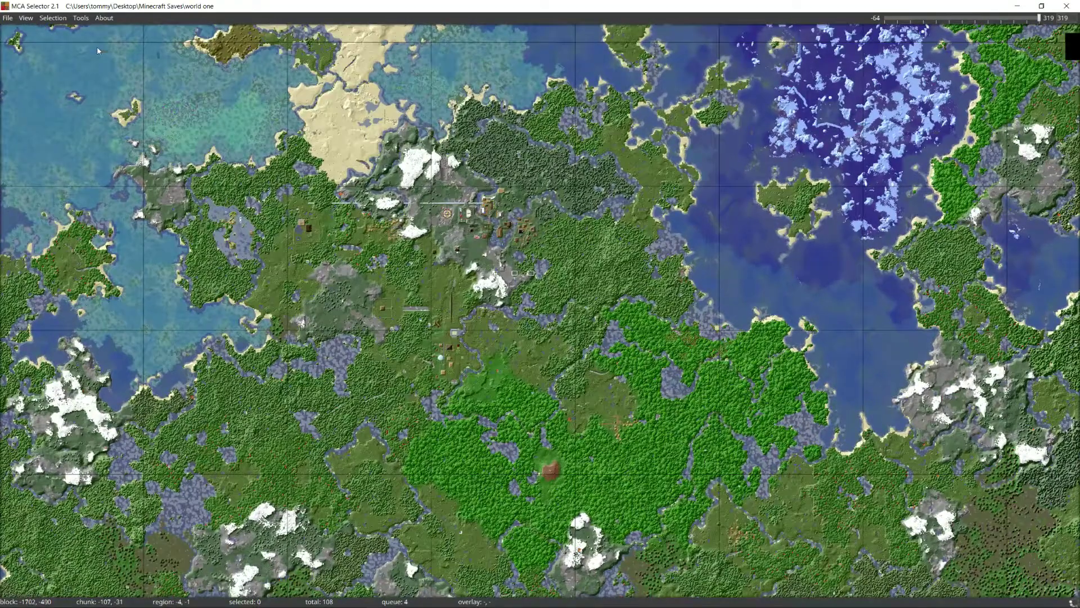
pyautogui.click(81, 18)
pyautogui.click(95, 45)
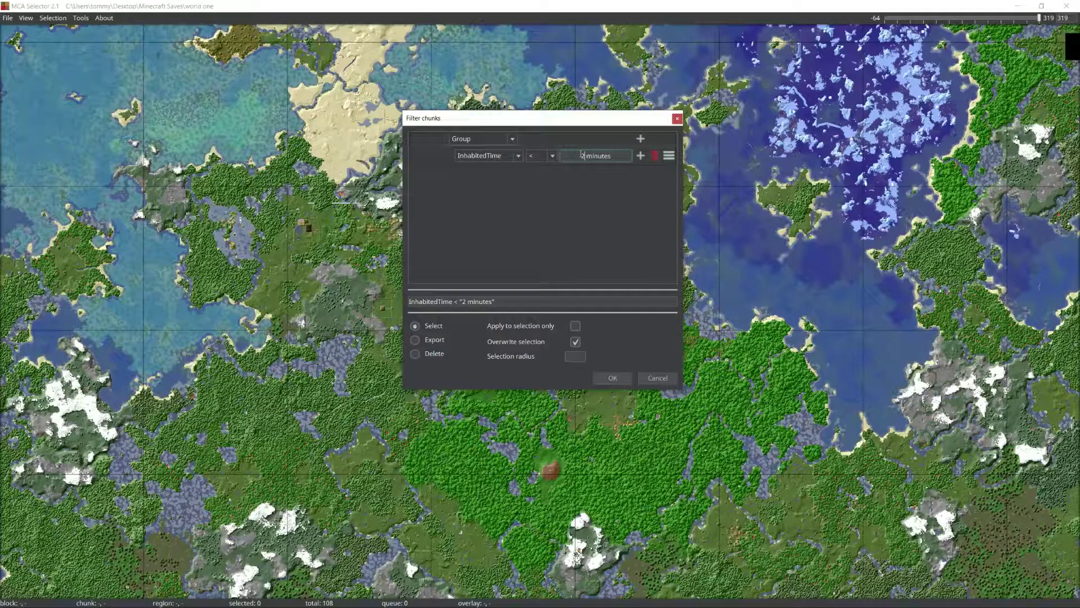
pyautogui.moveTo(592, 125); pyautogui.dragTo(742, 90)
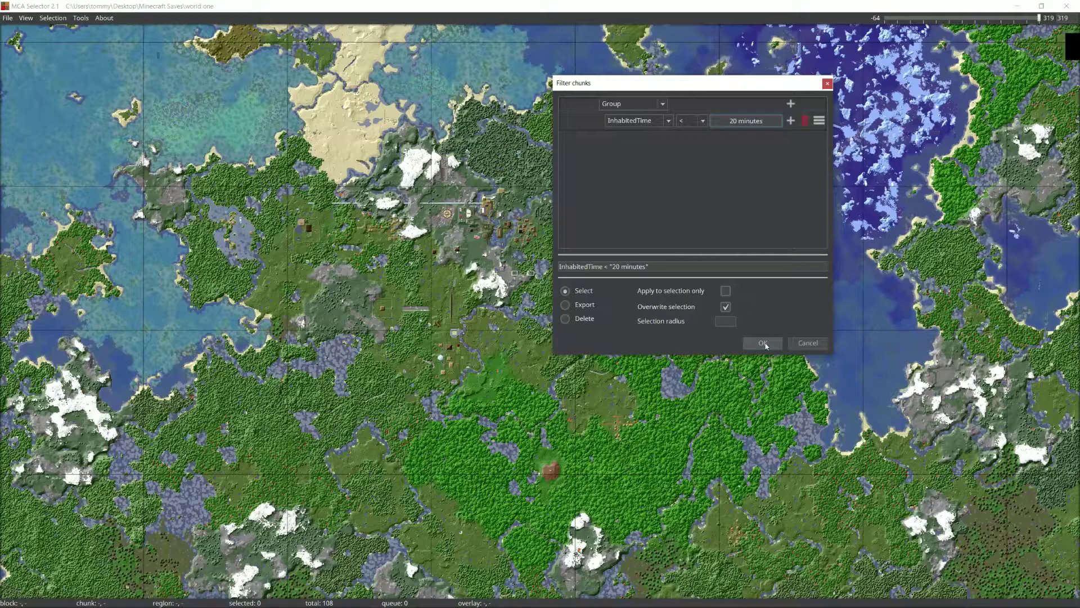
pyautogui.click(763, 343)
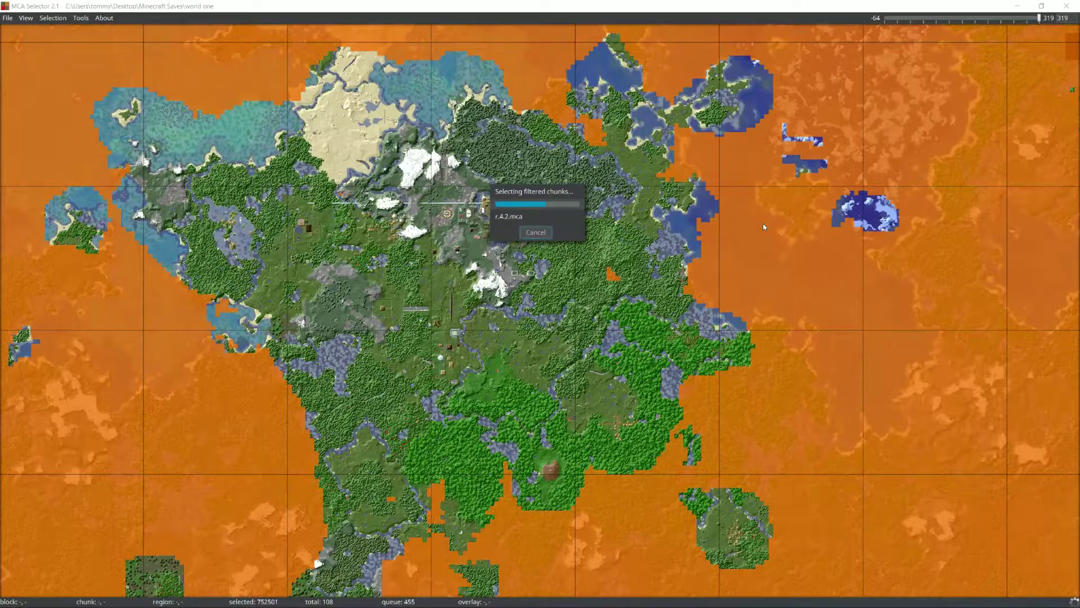
# Delete all the chunks selected by the filter and confirm the deletion
pyautogui.scroll(-3, 504, 215)
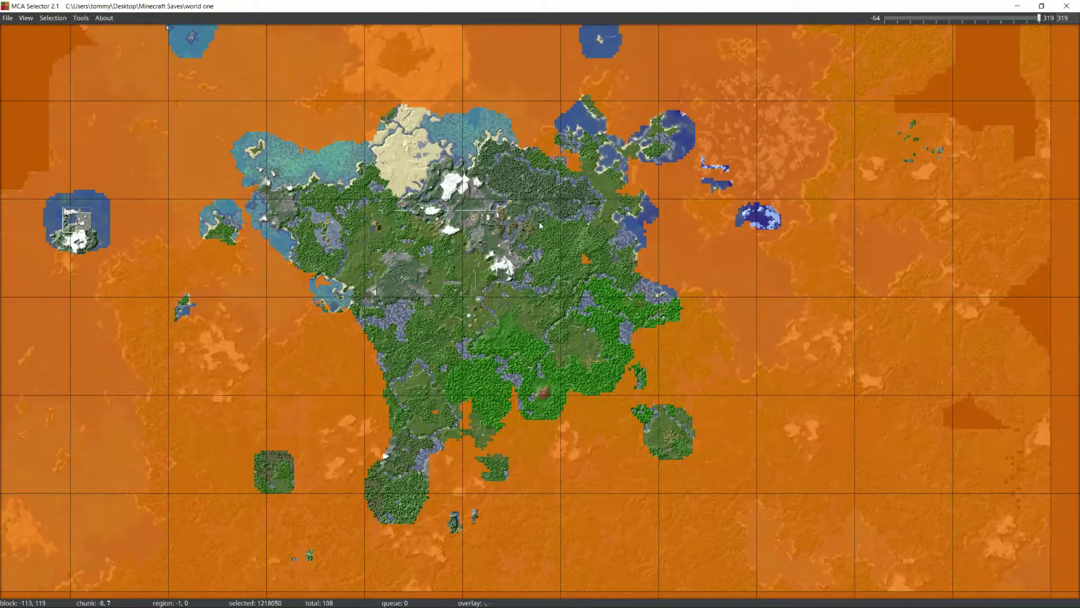
pyautogui.scroll(2, 505, 215)
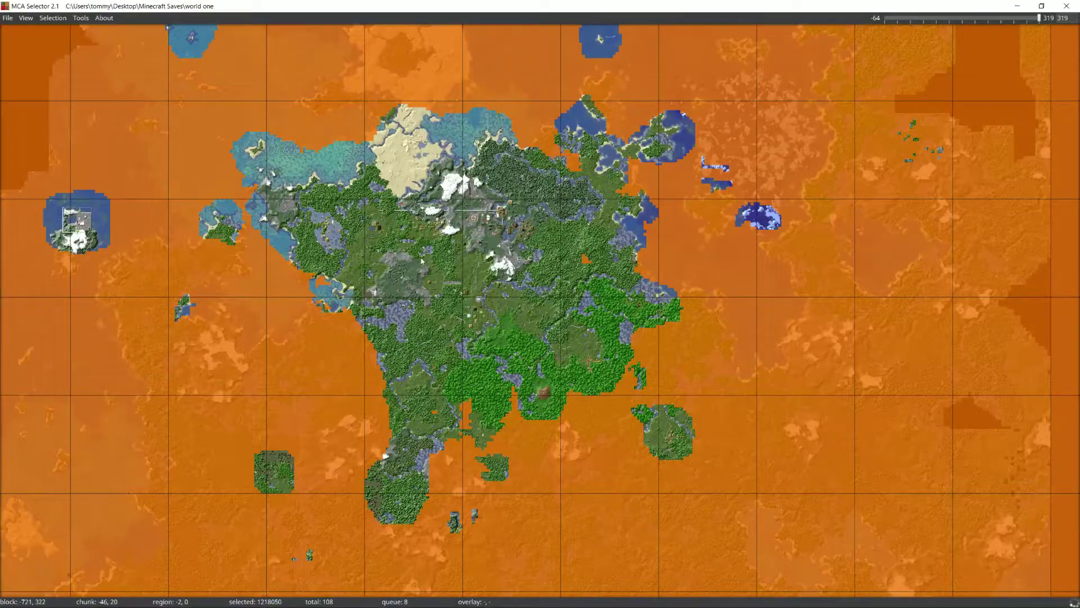
pyautogui.scroll(2, 422, 261)
pyautogui.click(53, 18)
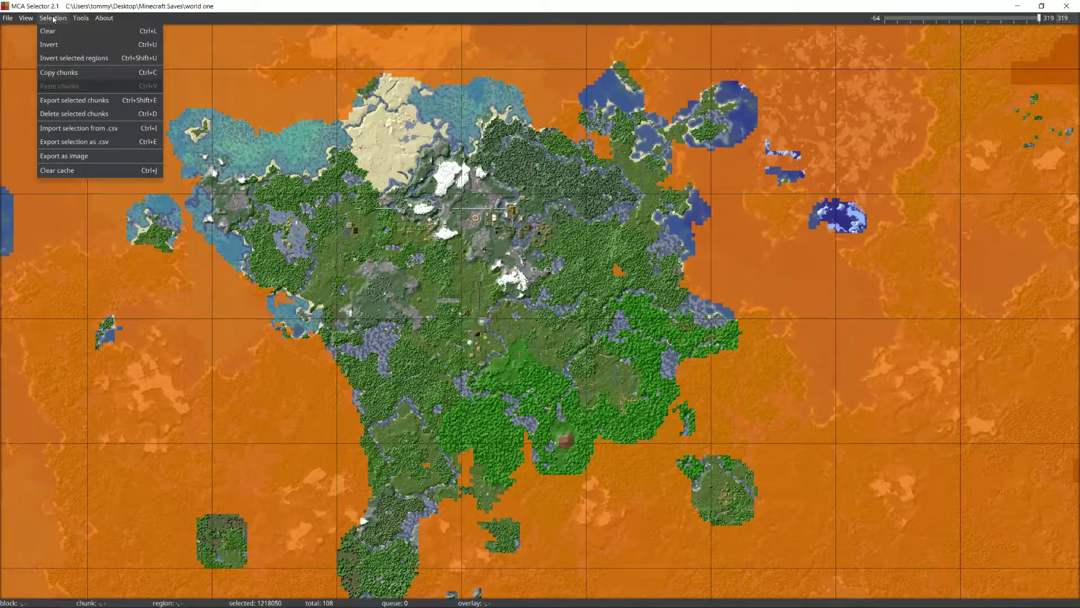
pyautogui.click(82, 118)
pyautogui.click(603, 253)
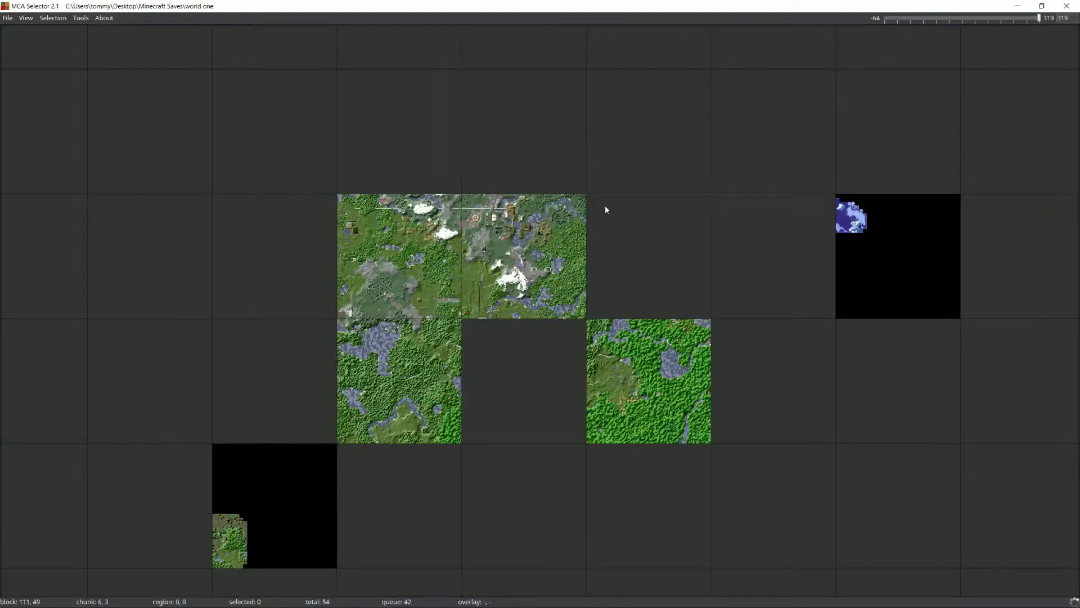
pyautogui.scroll(-3, 428, 224)
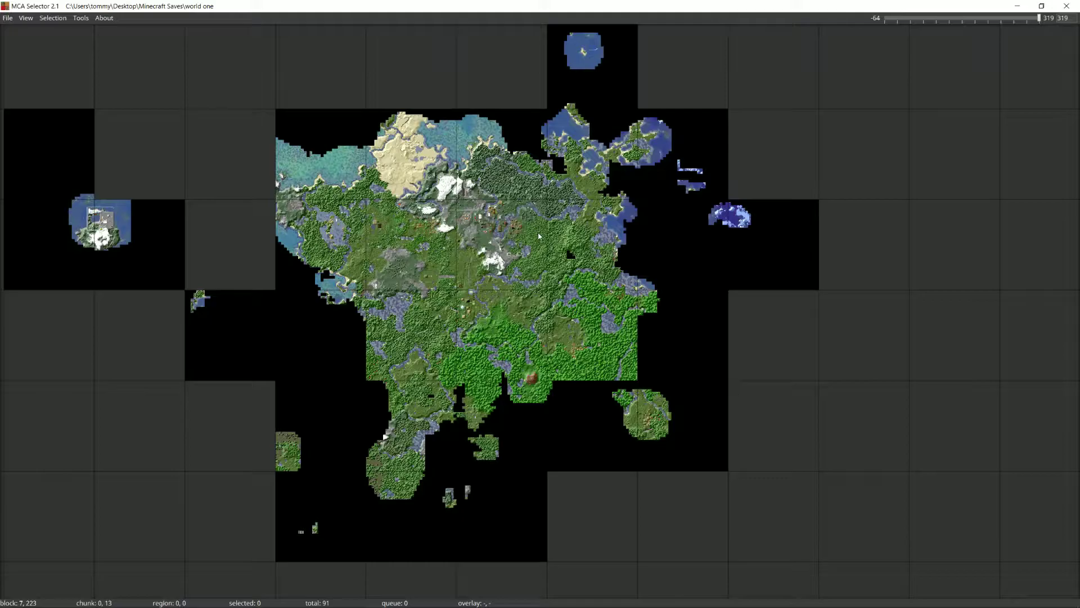
# Select a rectangle of about 990 chunks in world one, covering the northern snowy peaks and the central buildings
pyautogui.scroll(3, 500, 197)
pyautogui.scroll(4, 499, 196)
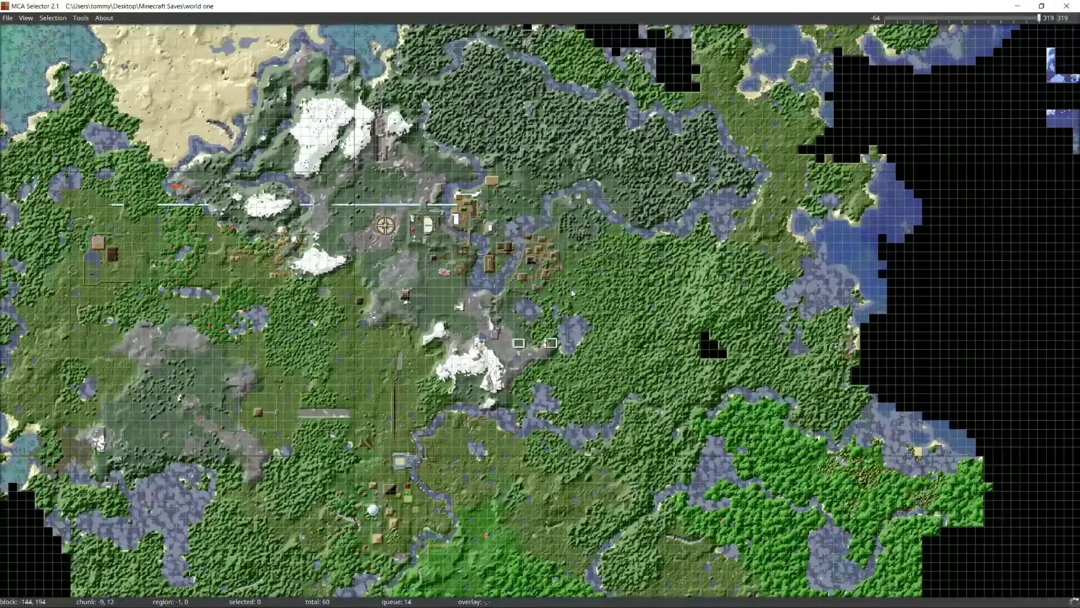
pyautogui.scroll(1, 471, 287)
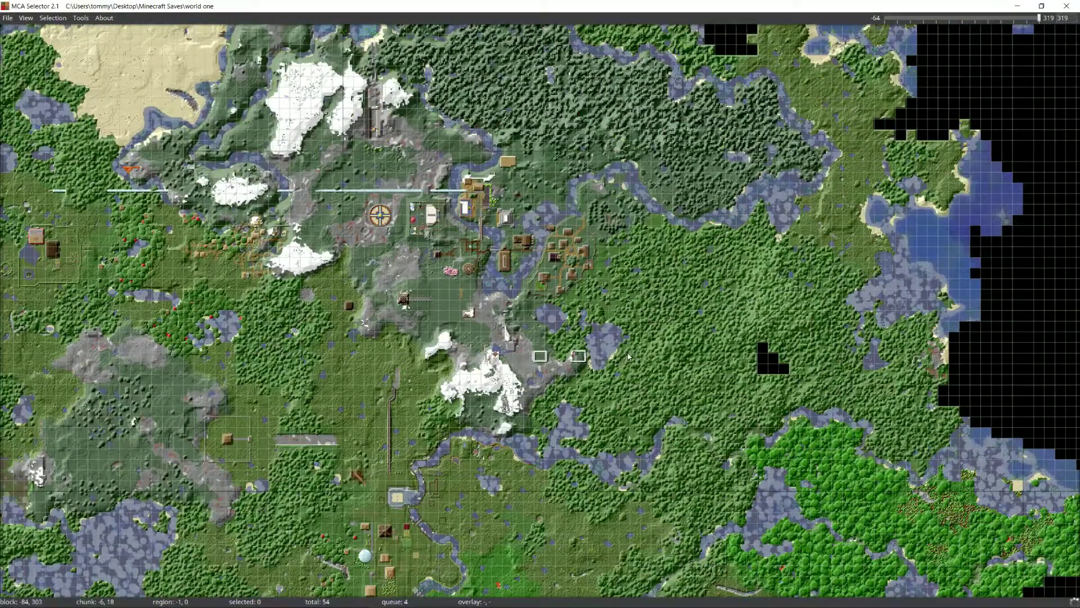
pyautogui.moveTo(628, 317); pyautogui.dragTo(312, 47)
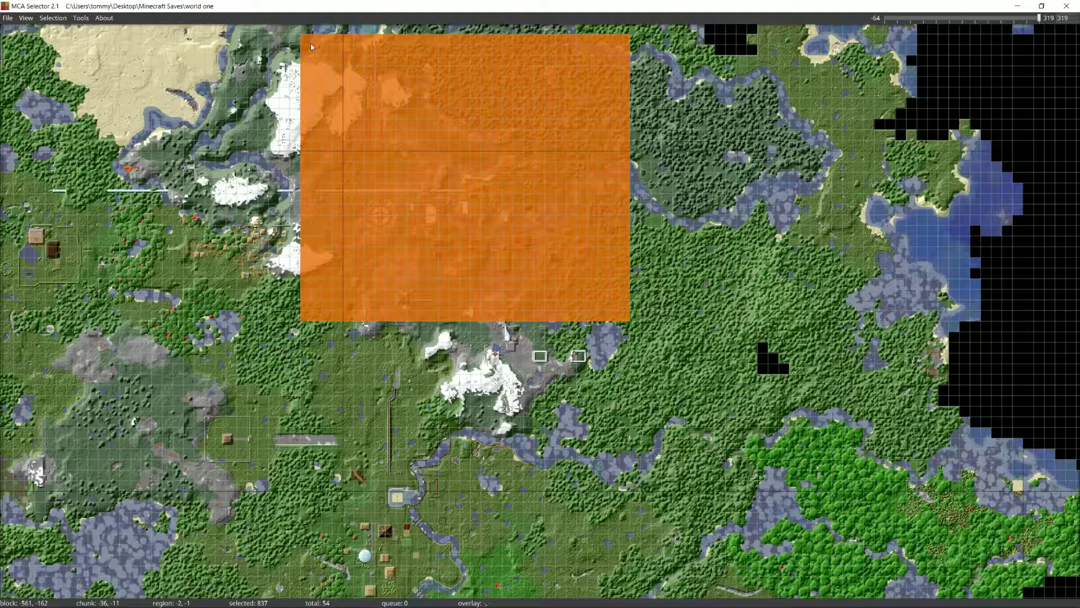
pyautogui.click(53, 17)
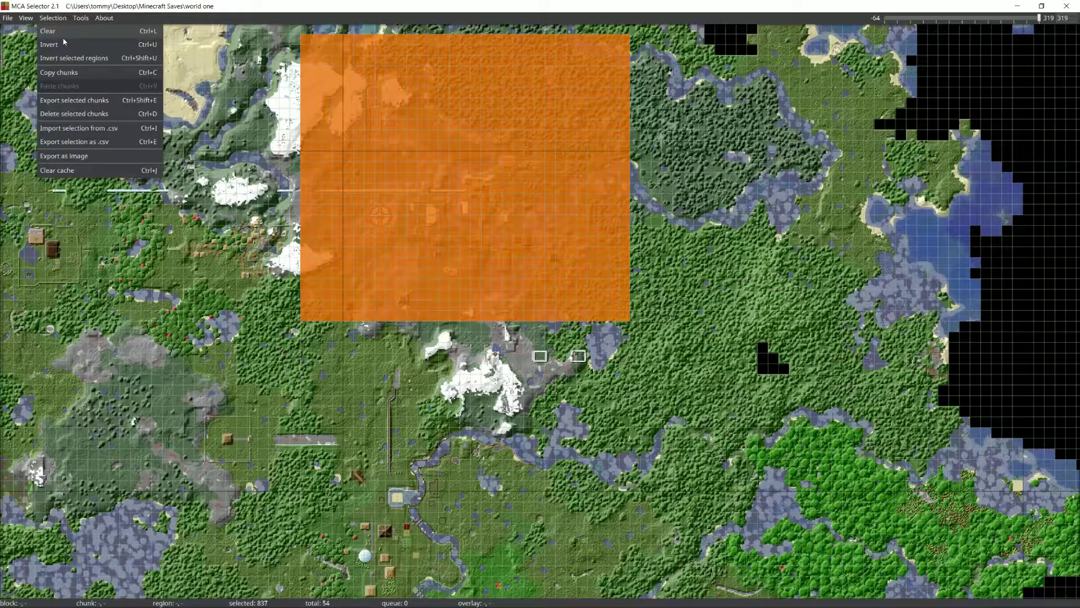
pyautogui.click(57, 35)
pyautogui.moveTo(303, 35); pyautogui.dragTo(640, 354)
# Invert the chunk selection in world one and delete all the chunks outside the selected rectangle
pyautogui.click(54, 17)
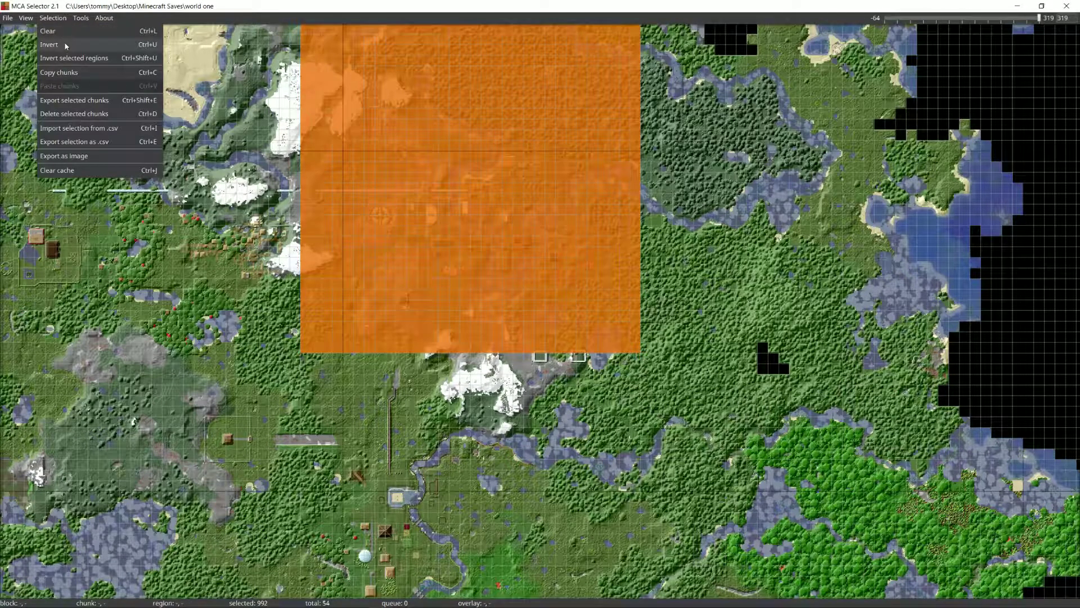
pyautogui.click(67, 46)
pyautogui.click(54, 17)
pyautogui.click(96, 112)
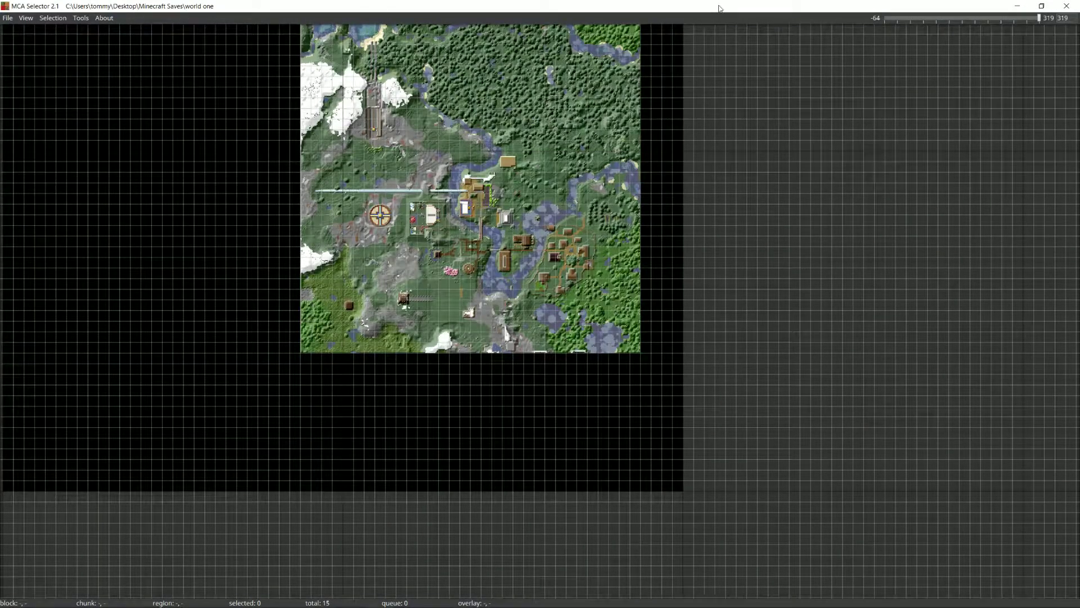
# Reduce the world one window and open the world two folder in a second, maximized MCA Selector window
pyautogui.doubleClick(718, 8)
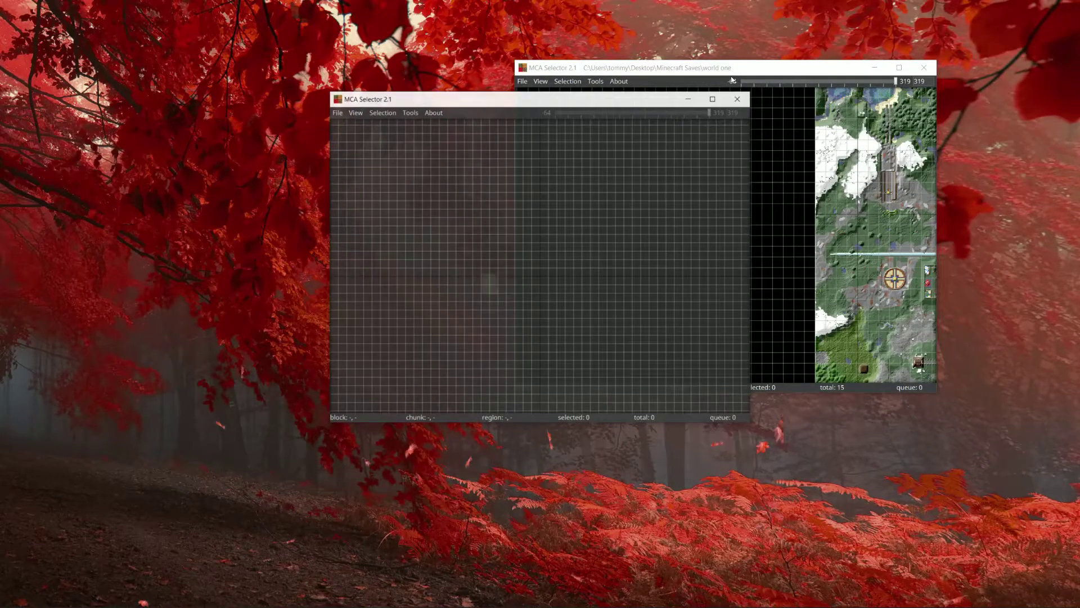
pyautogui.click(337, 113)
pyautogui.click(382, 126)
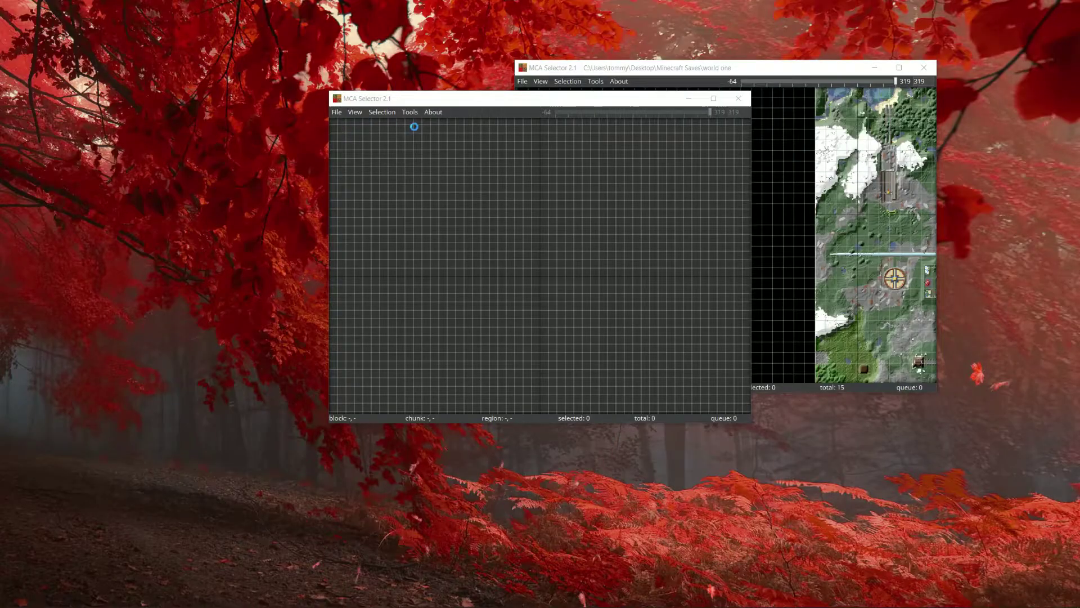
pyautogui.click(416, 196)
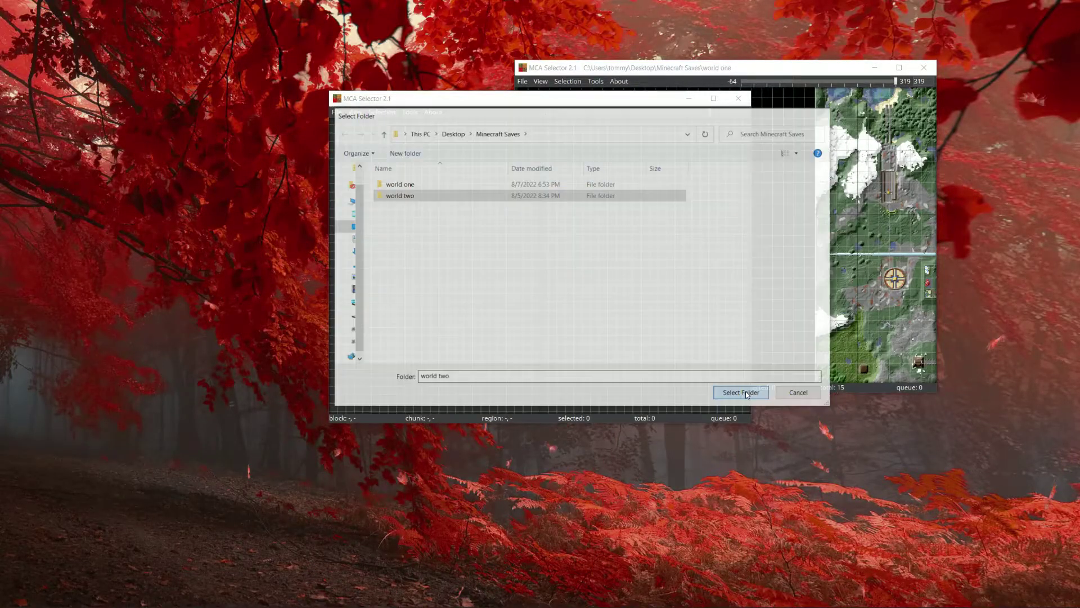
pyautogui.click(742, 393)
pyautogui.click(714, 99)
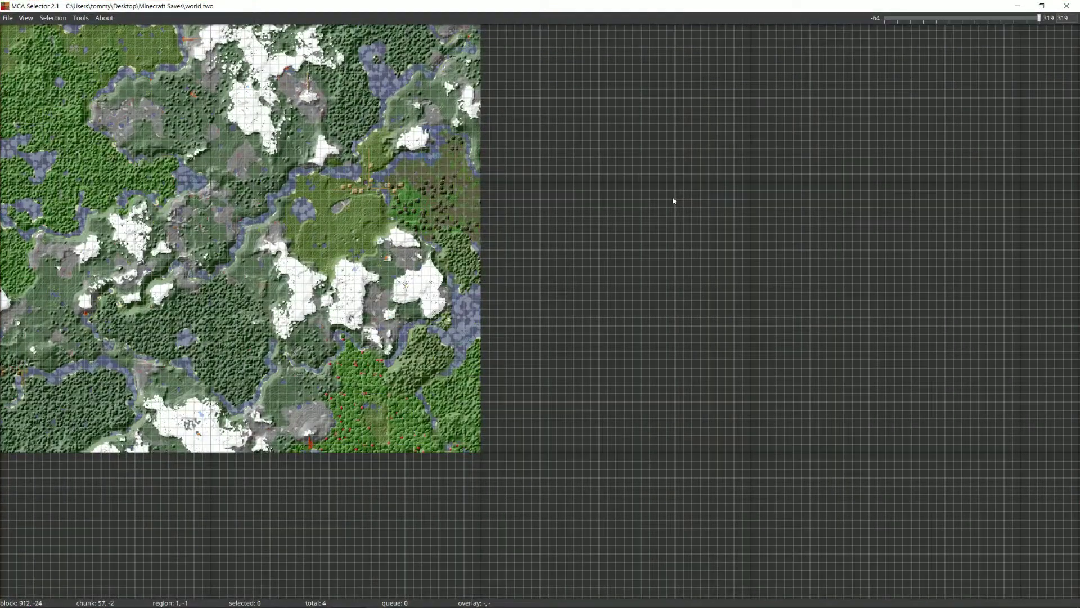
# Select a rectangle of about 1700 chunks in world two around the desert village and the neighbouring settlement
pyautogui.scroll(5, 473, 318)
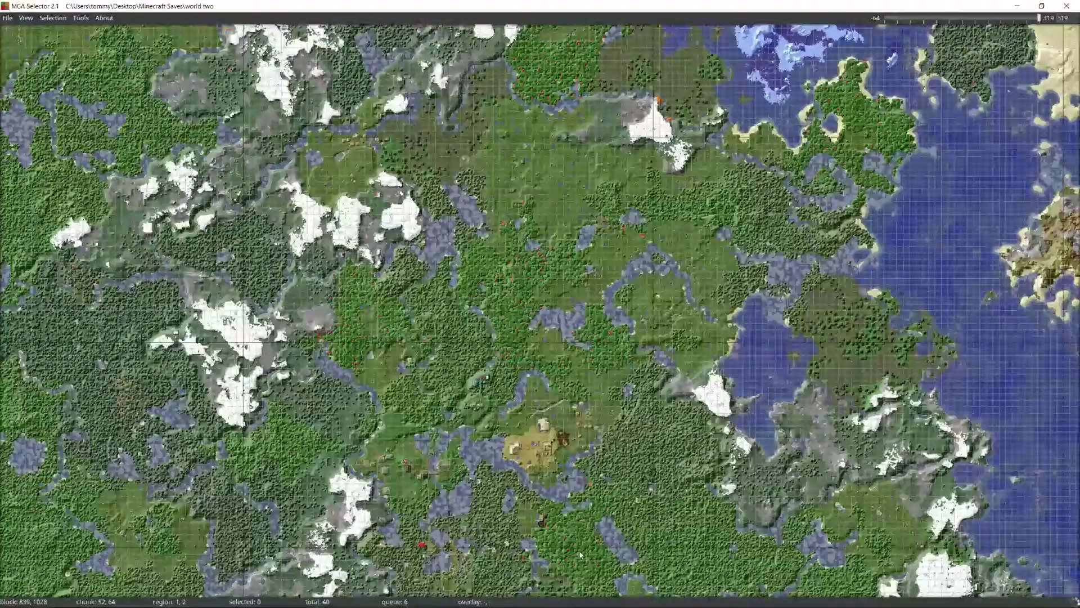
pyautogui.scroll(1, 428, 577)
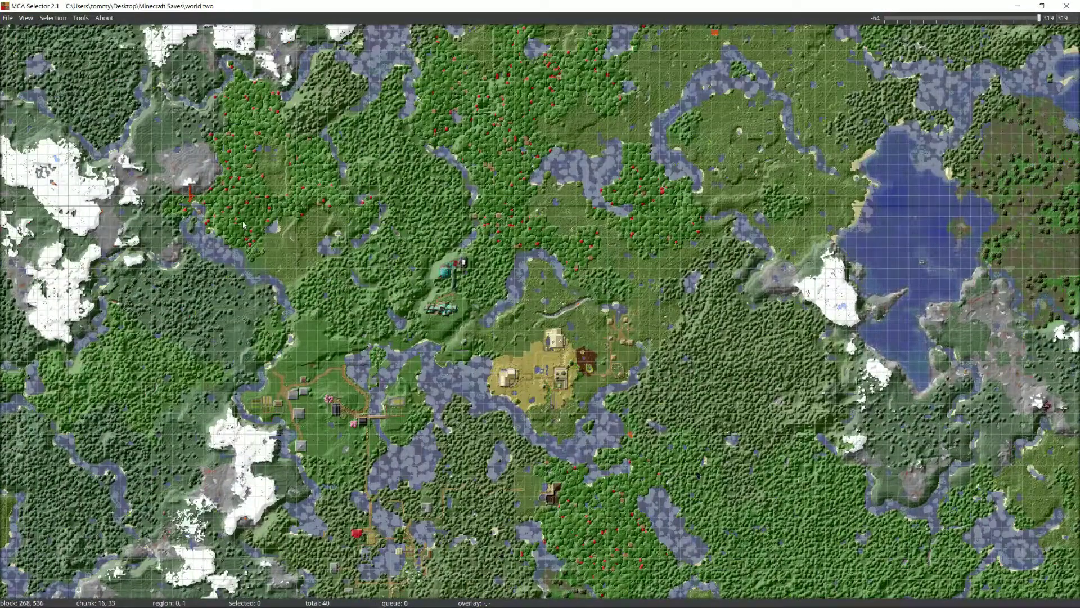
pyautogui.moveTo(254, 212); pyautogui.dragTo(245, 503)
pyautogui.scroll(-1, 698, 540)
pyautogui.scroll(-1, 698, 540)
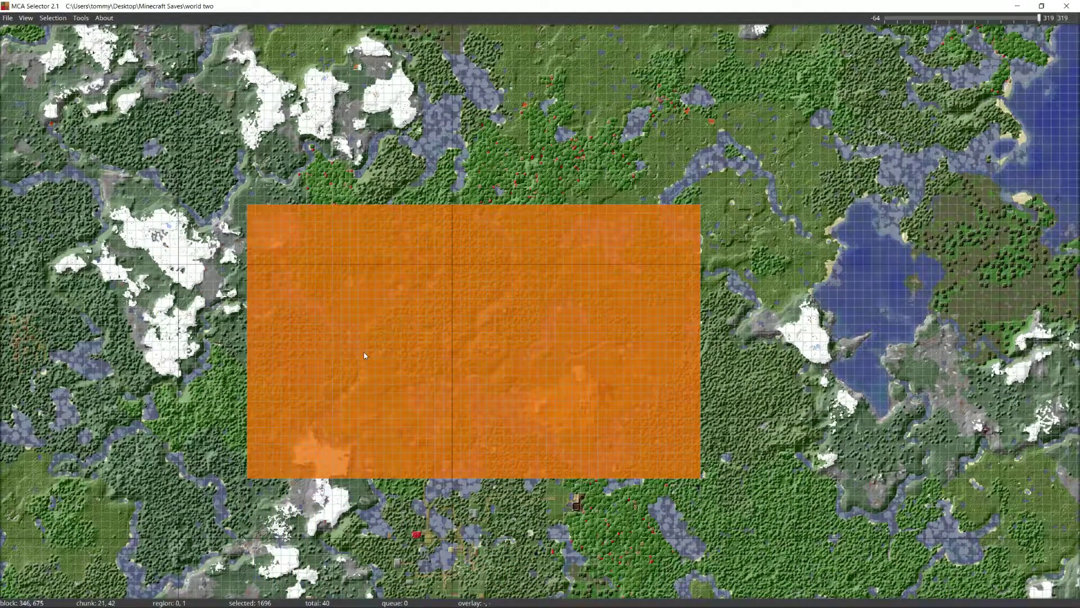
# Invert the chunk selection in world two, delete everything outside the rectangle and confirm the deletion
pyautogui.click(53, 18)
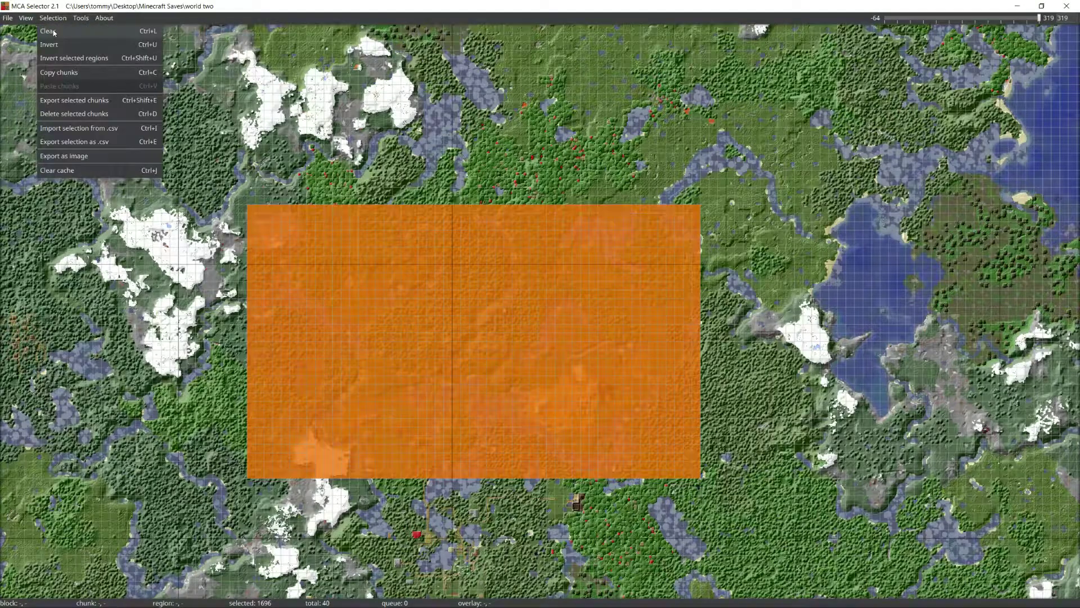
pyautogui.click(49, 44)
pyautogui.click(53, 18)
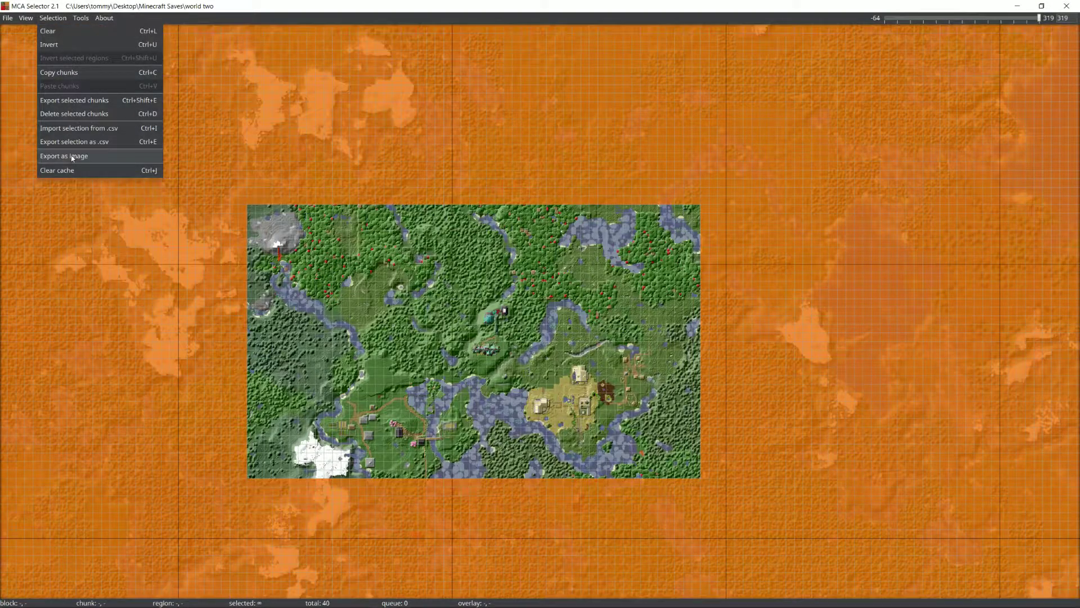
pyautogui.click(89, 115)
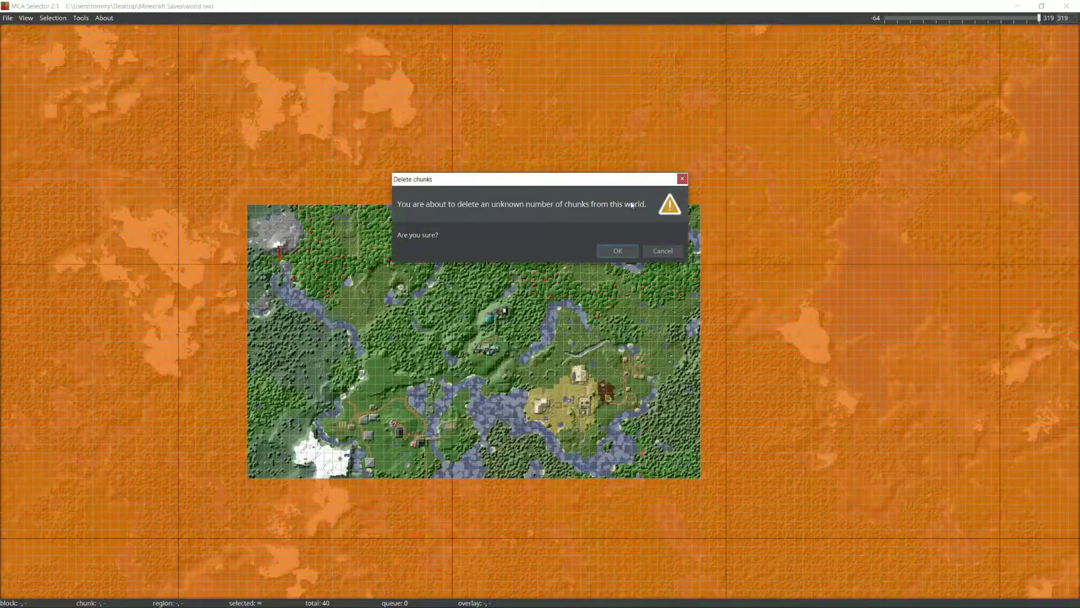
pyautogui.press('Return')
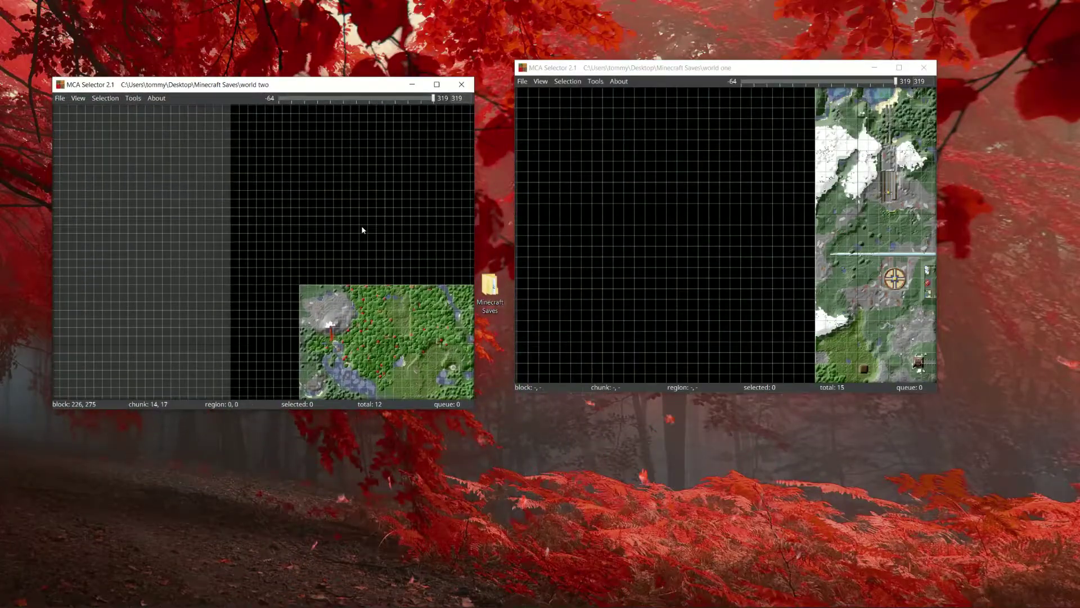
# Select the whole remaining terrain block of 992 chunks in world one and copy its chunks
pyautogui.scroll(-3, 362, 229)
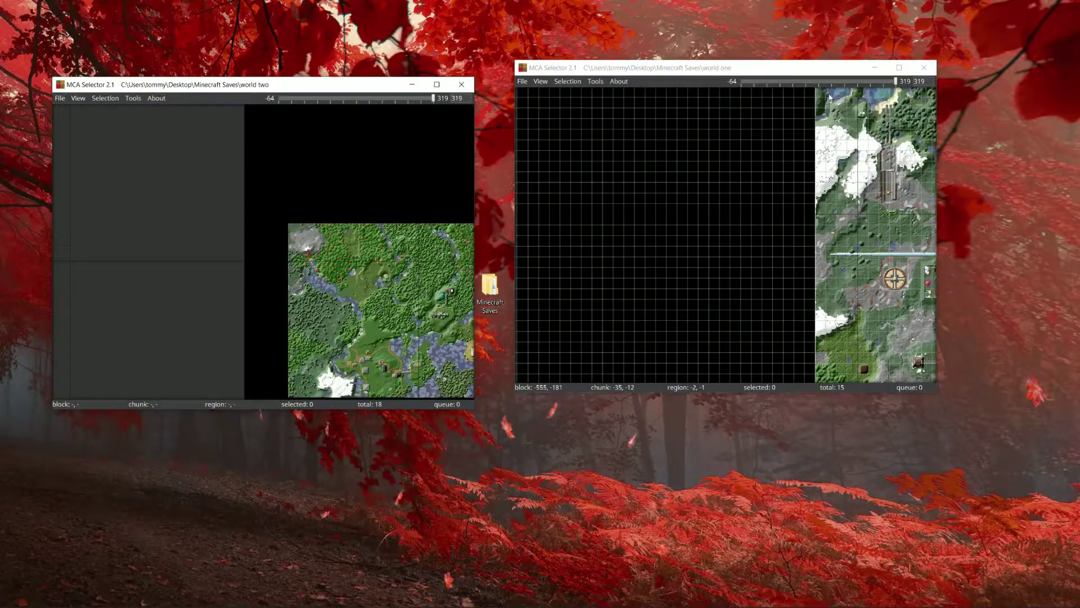
pyautogui.scroll(-3, 725, 290)
pyautogui.click(725, 290)
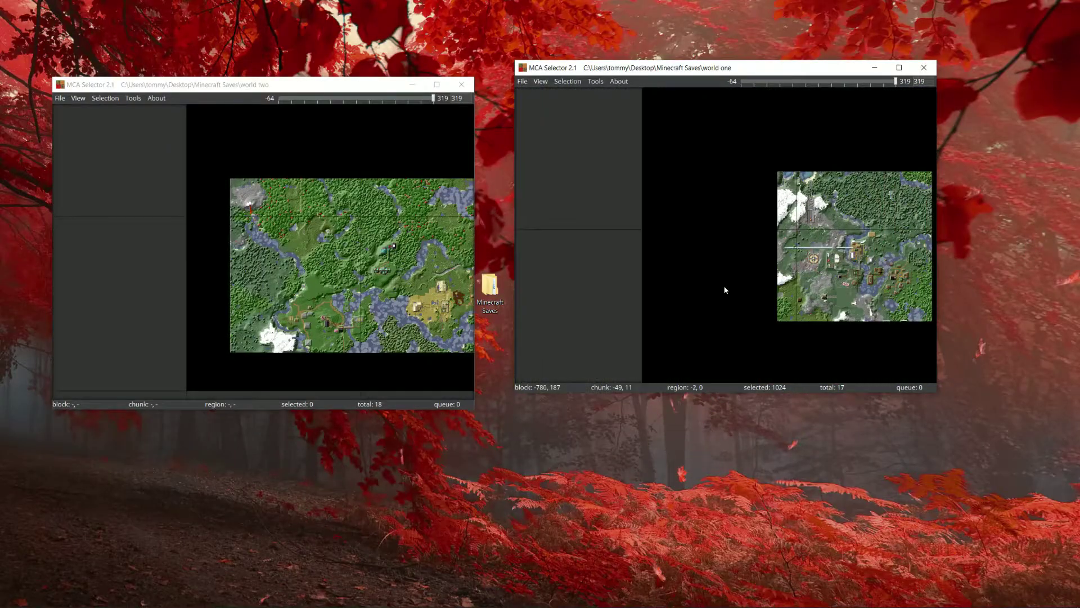
pyautogui.press('d')
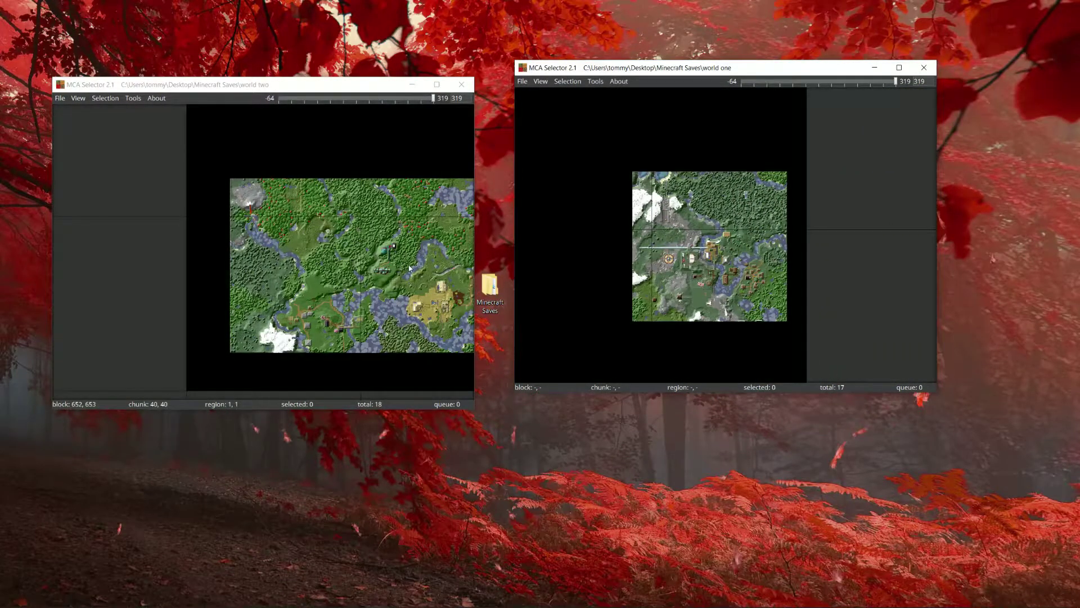
pyautogui.scroll(2, 410, 269)
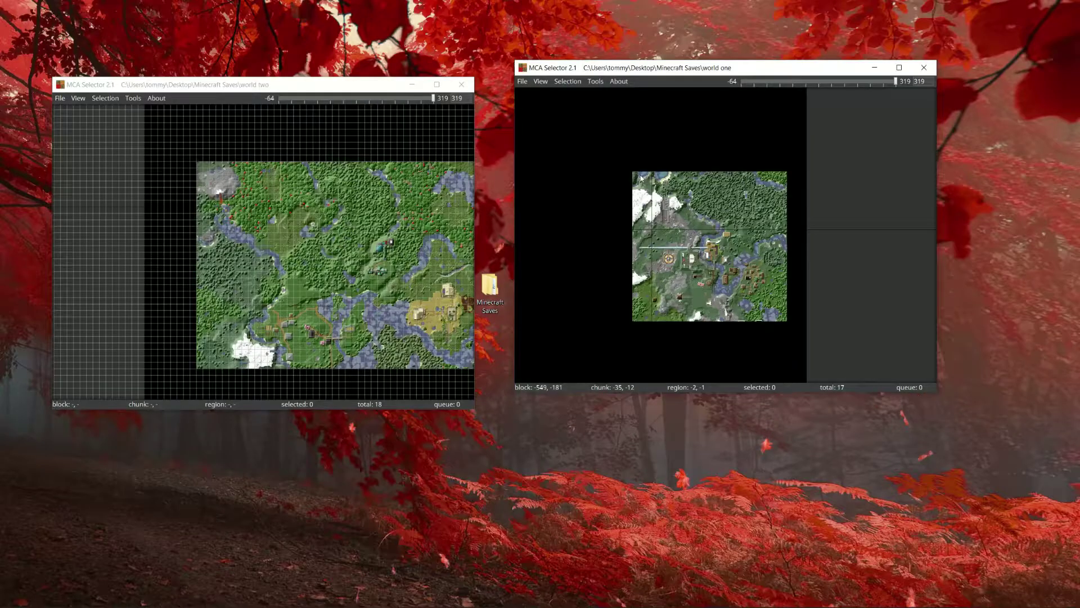
pyautogui.moveTo(642, 178); pyautogui.dragTo(757, 274)
pyautogui.hotkey('ctrl', 'shift', 'd')
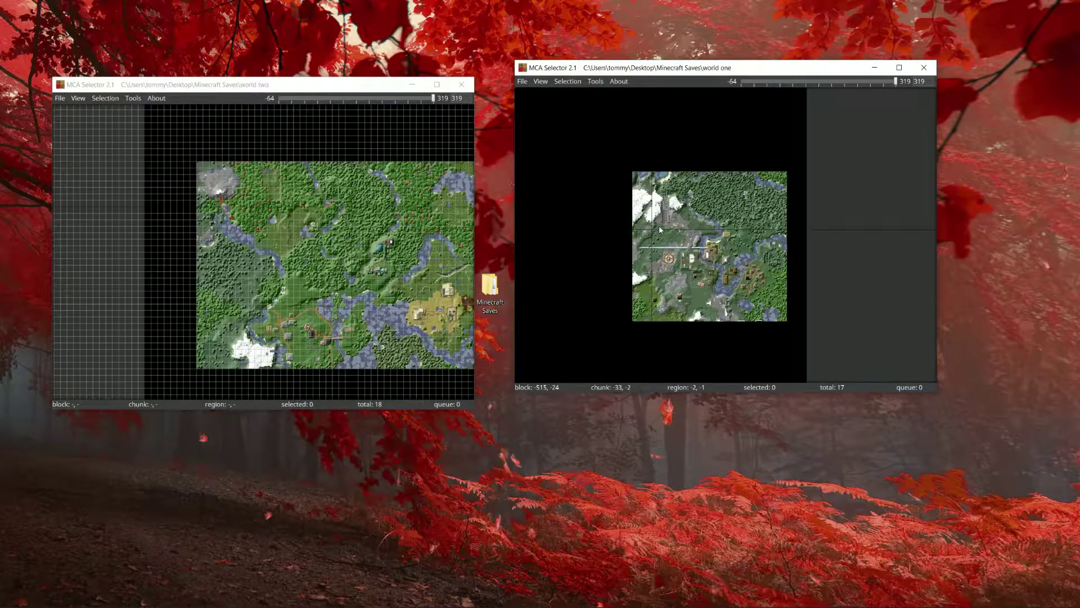
pyautogui.scroll(2, 694, 232)
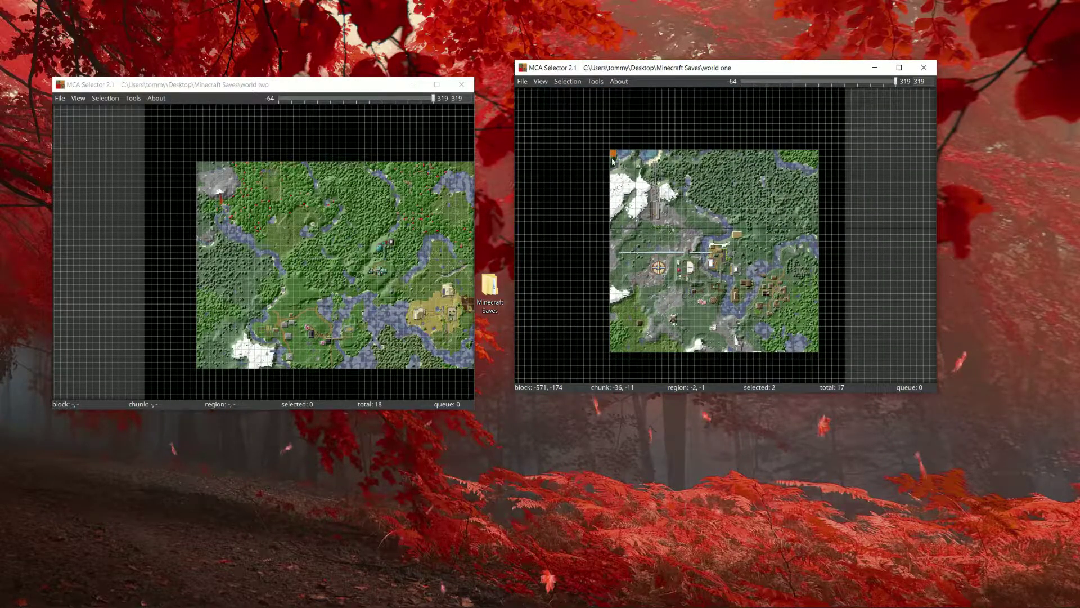
pyautogui.moveTo(612, 162); pyautogui.dragTo(814, 348)
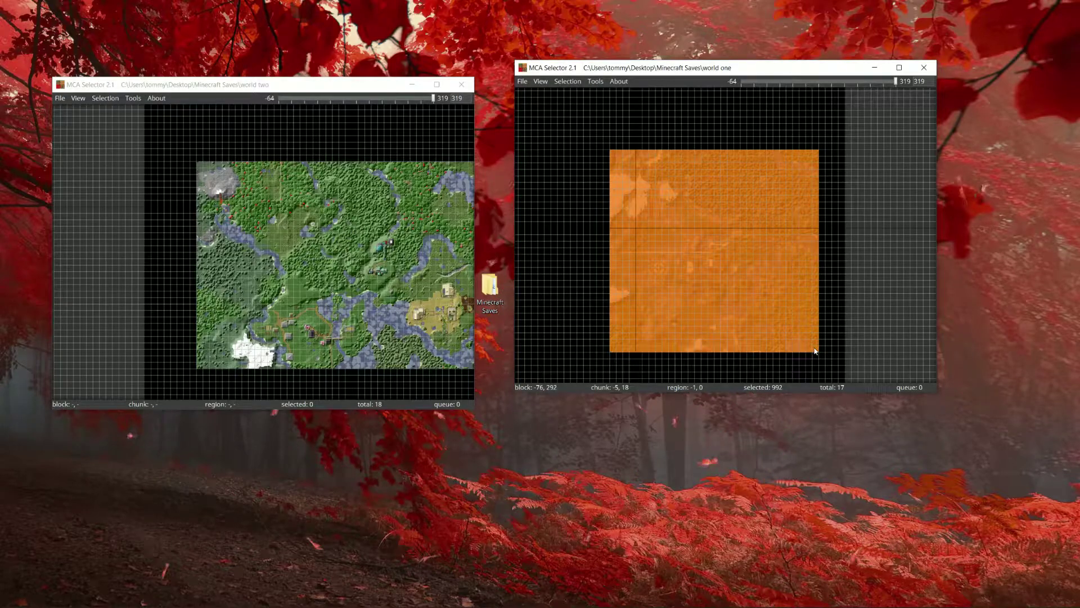
pyautogui.click(558, 81)
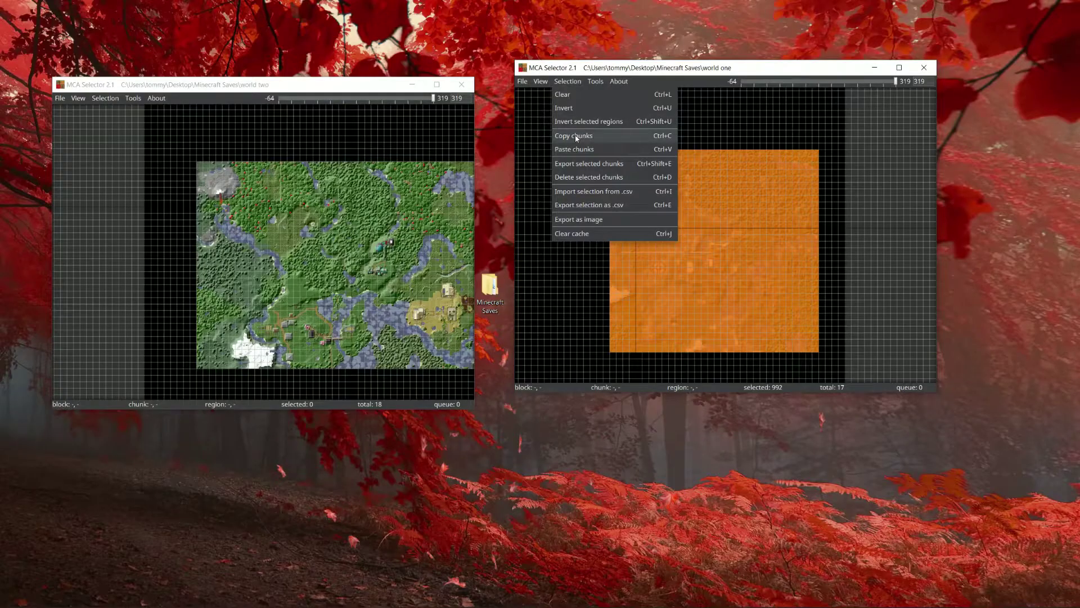
# Enlarge the world two window and paste the copied chunks into the empty area just east of its terrain
pyautogui.click(332, 93)
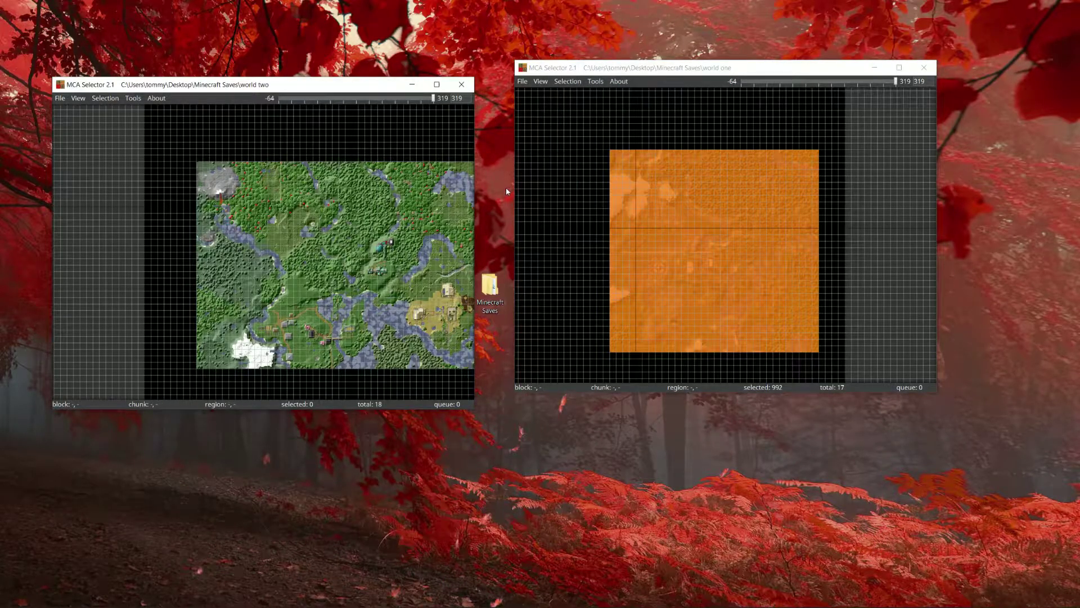
pyautogui.moveTo(474, 190); pyautogui.dragTo(927, 209)
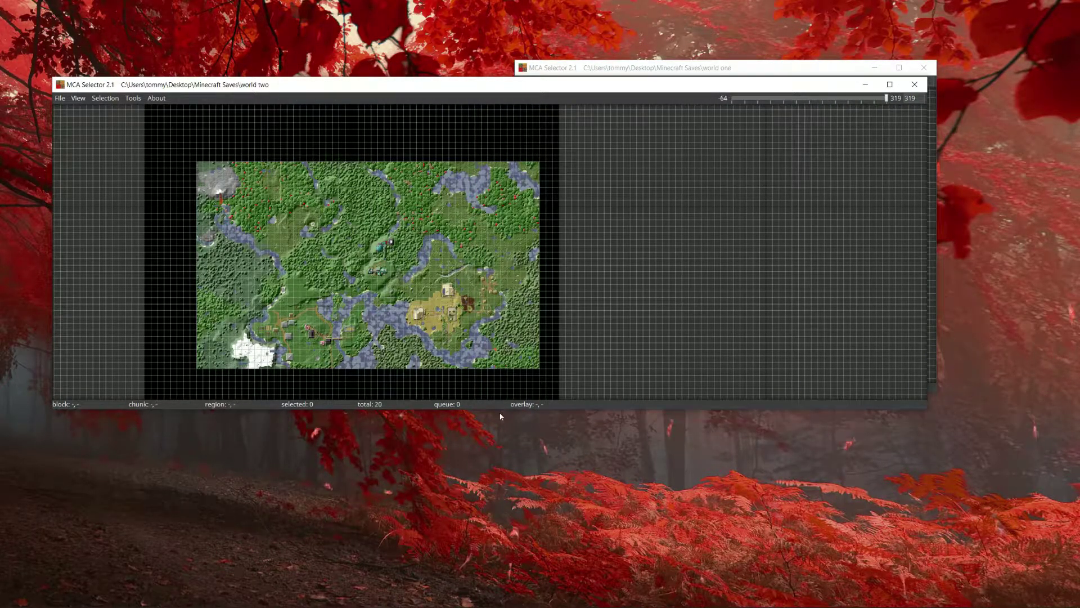
pyautogui.moveTo(512, 411); pyautogui.dragTo(513, 537)
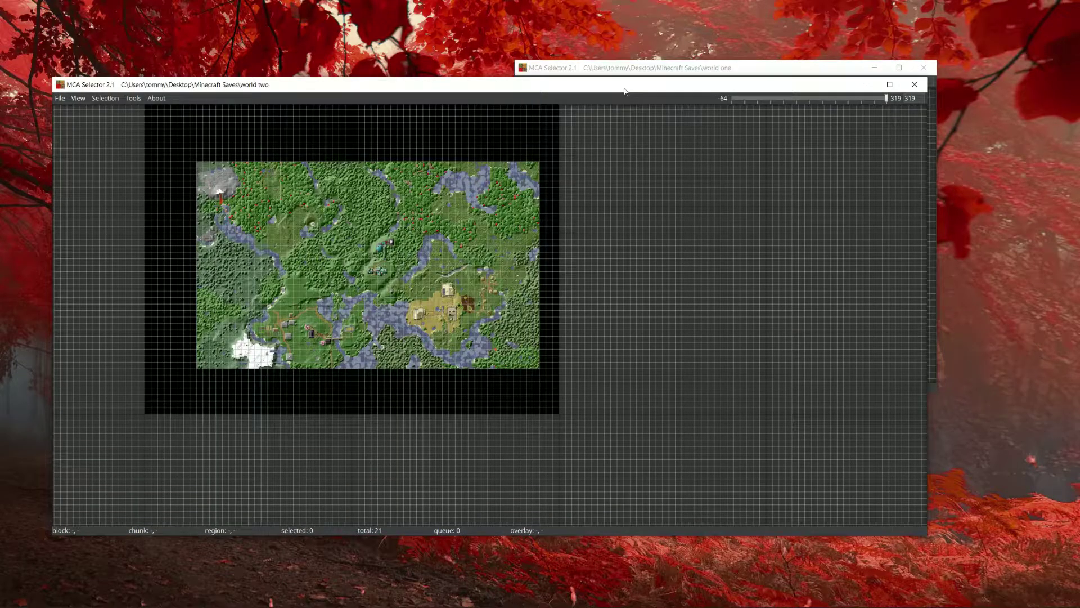
pyautogui.hotkey('ctrl', 'v')
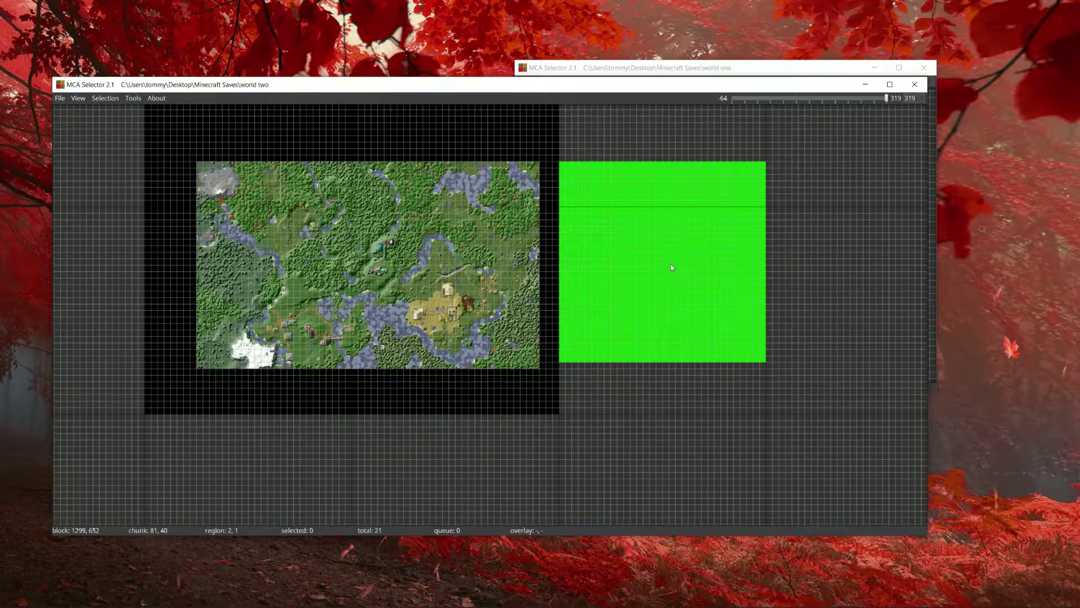
pyautogui.click(671, 268)
pyautogui.click(614, 347)
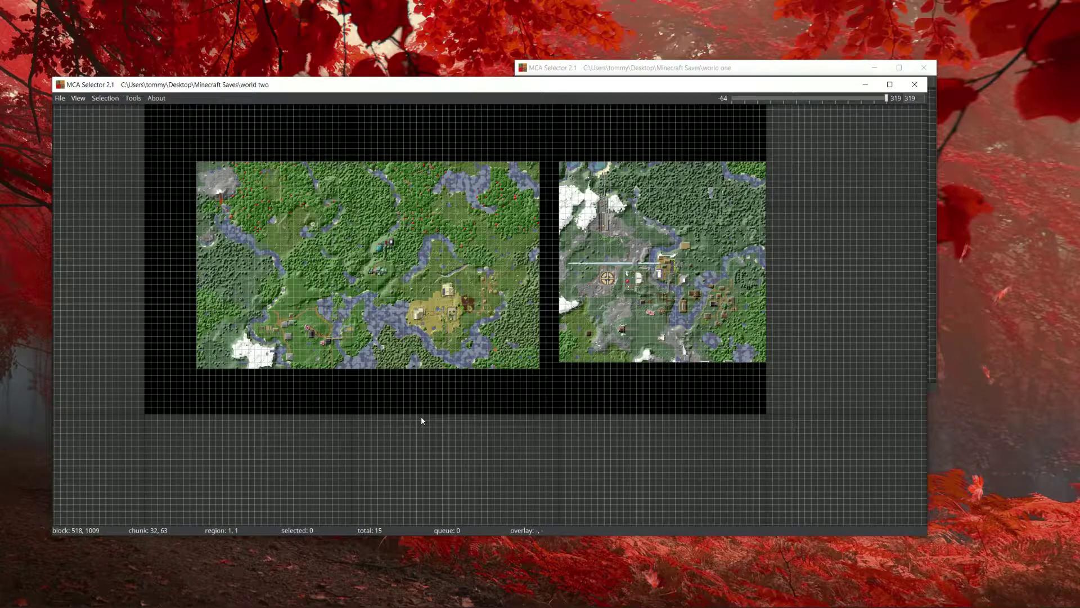
# Examine how the separate terrain islands are laid out across the map of the large combined world
pyautogui.scroll(3, 561, 297)
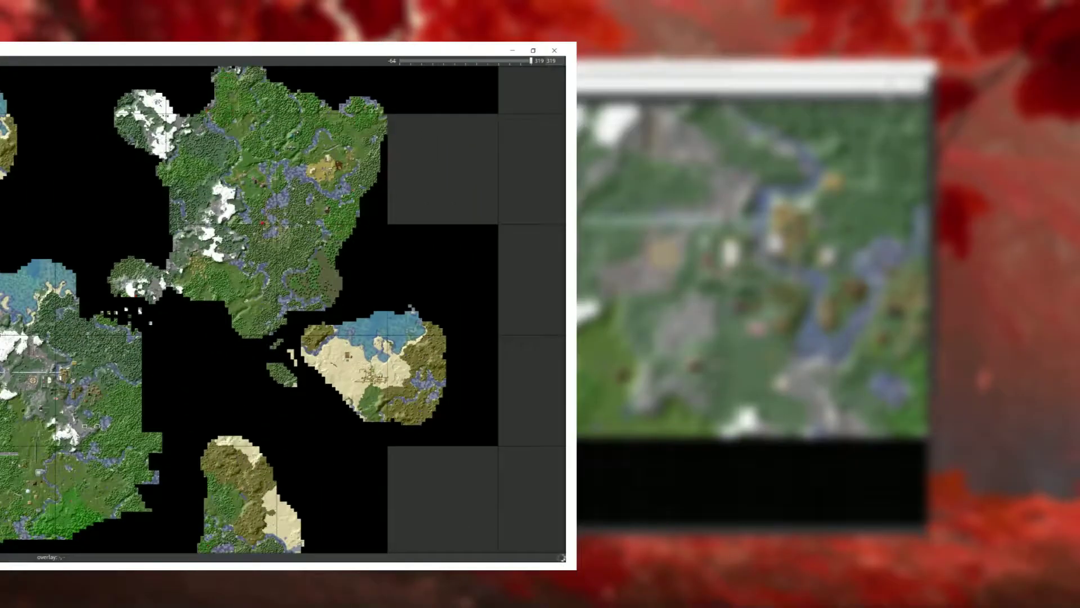
pyautogui.press('s')
pyautogui.press('d')
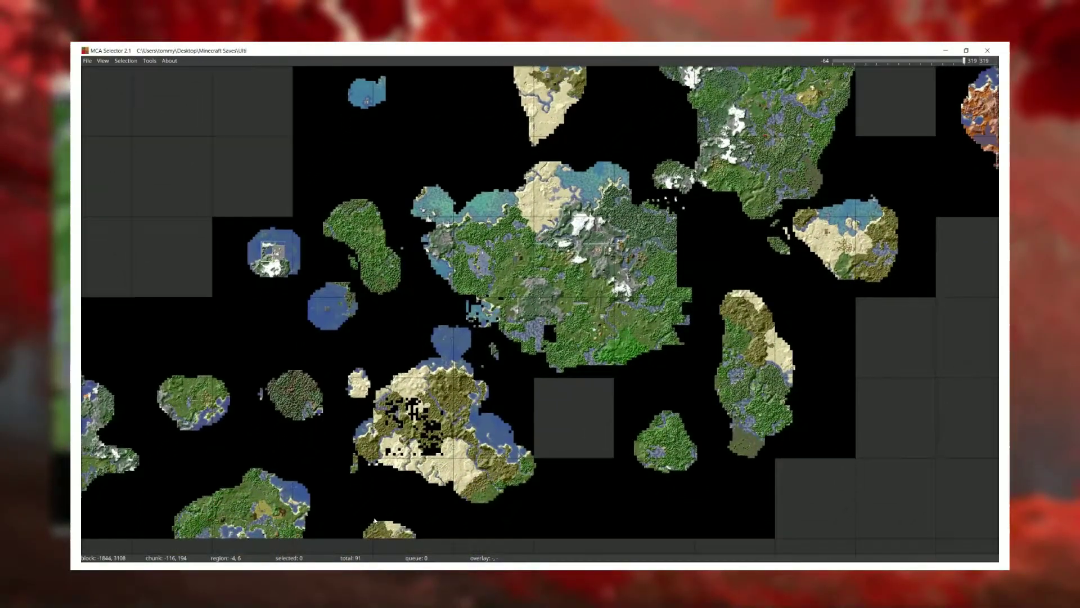
pyautogui.press('w')
pyautogui.press('d')
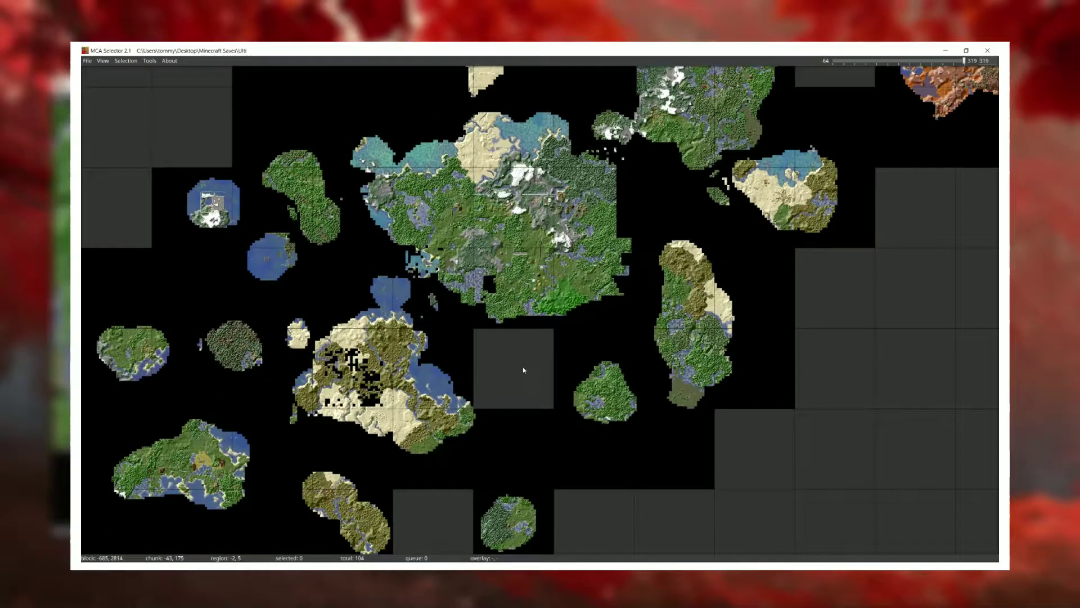
pyautogui.press('w')
pyautogui.press('a')
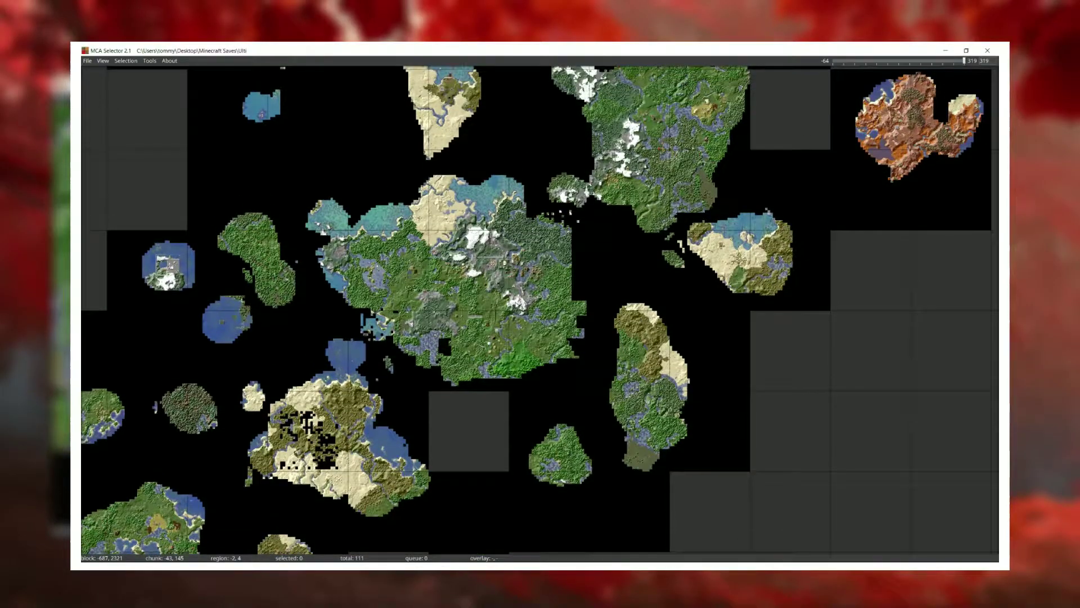
pyautogui.scroll(-4, 720, 350)
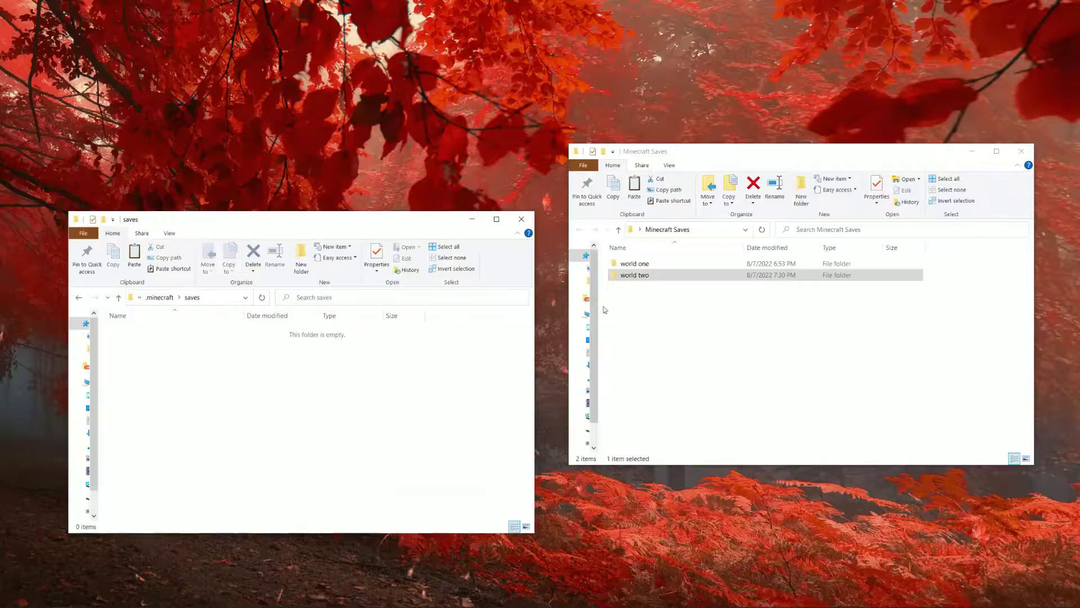
# Move the world two folder from Minecraft Saves into the .minecraft saves folder
pyautogui.moveTo(626, 279); pyautogui.dragTo(263, 431)
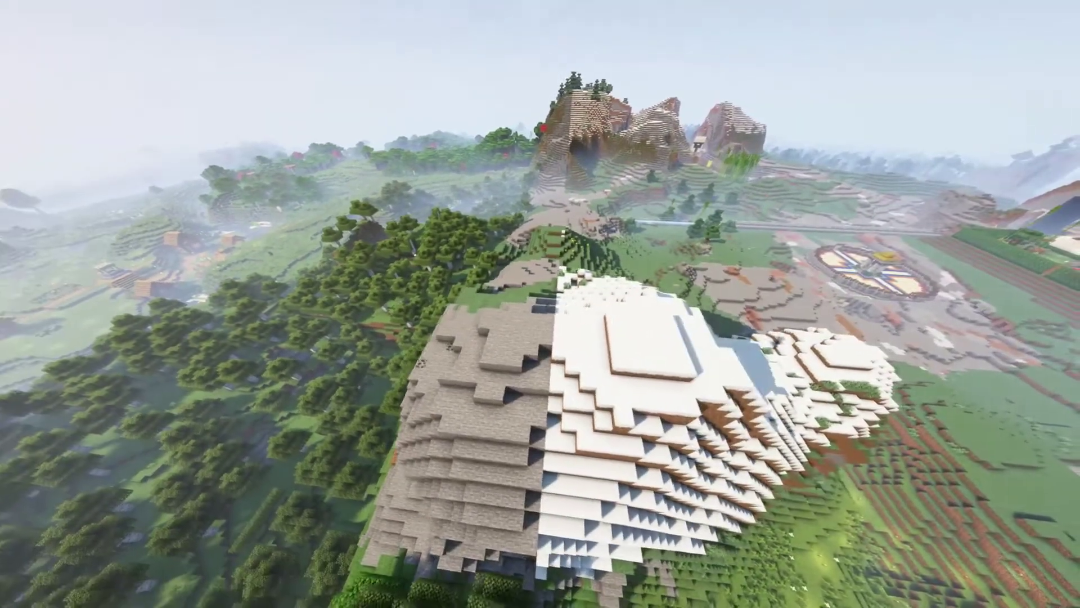
# Run the command /weather rain in the merged Minecraft world
pyautogui.write('/set')
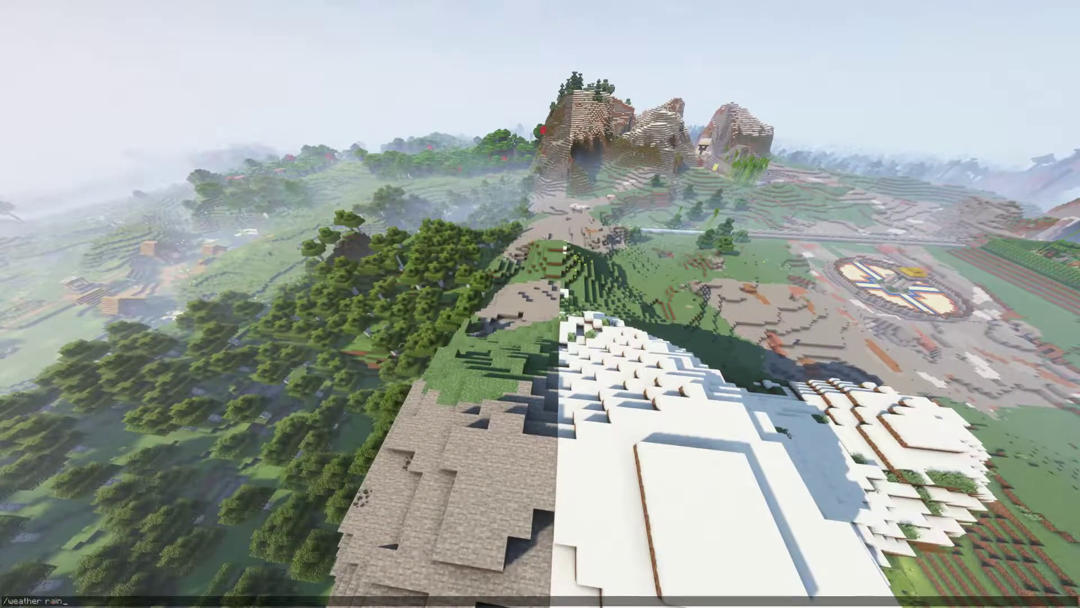
pyautogui.press('Return')
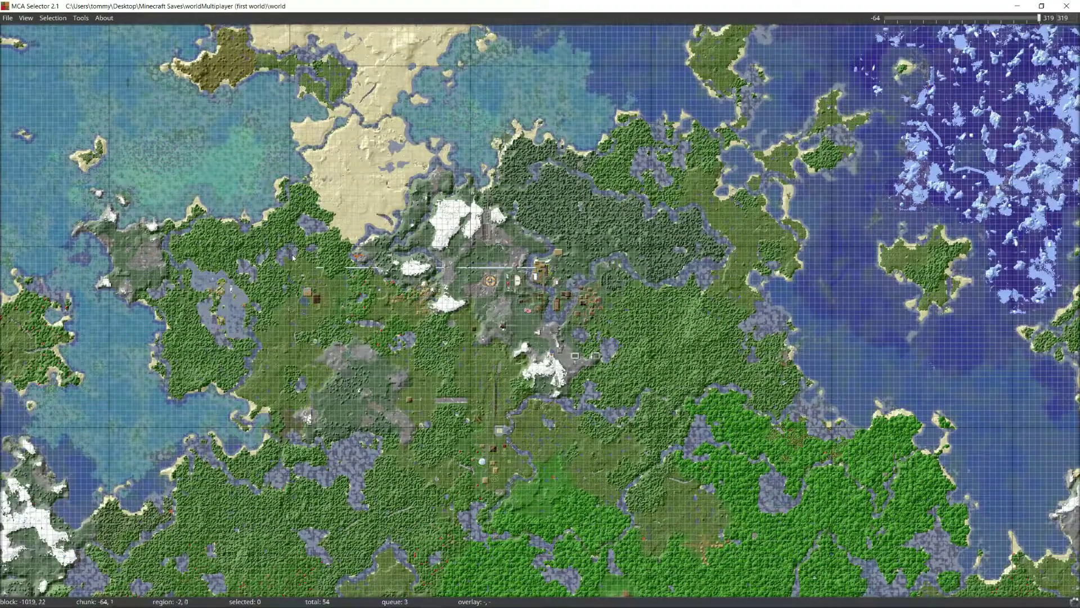
# Select a wide rectangle of about 2139 chunks across the middle of the worldMultiplayer (first world) map
pyautogui.moveTo(464, 326); pyautogui.dragTo(812, 381)
pyautogui.scroll(5, 494, 312)
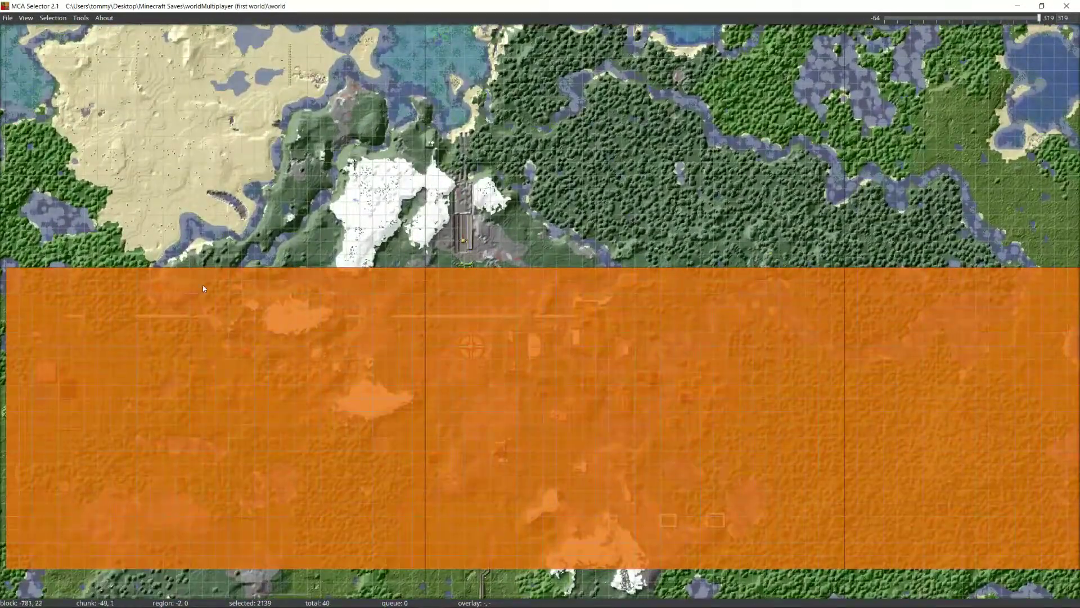
pyautogui.press('a')
pyautogui.press('d')
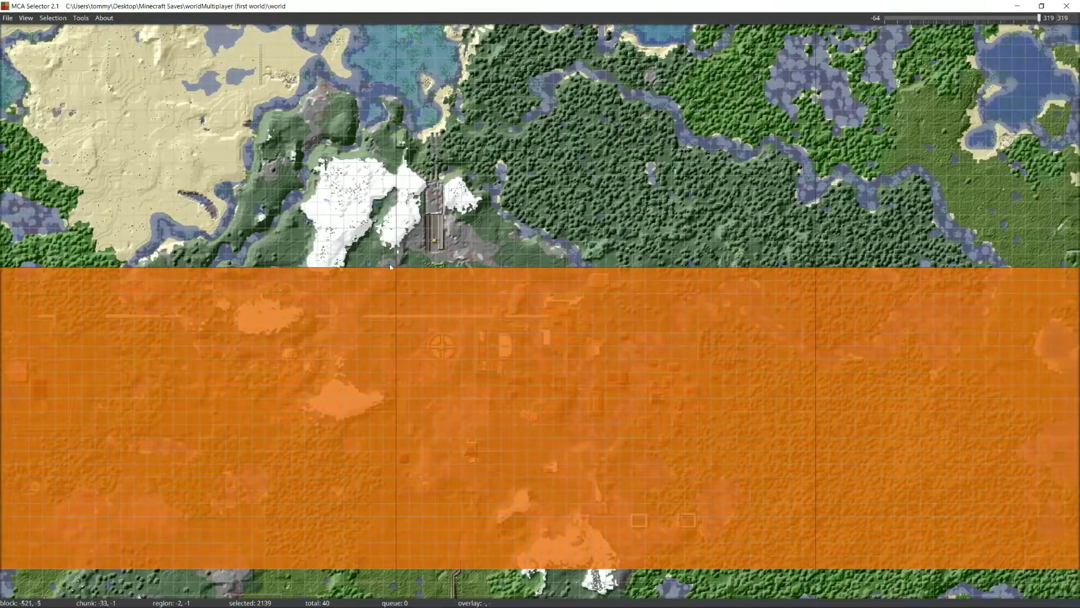
pyautogui.press('d')
pyautogui.scroll(-2, 817, 272)
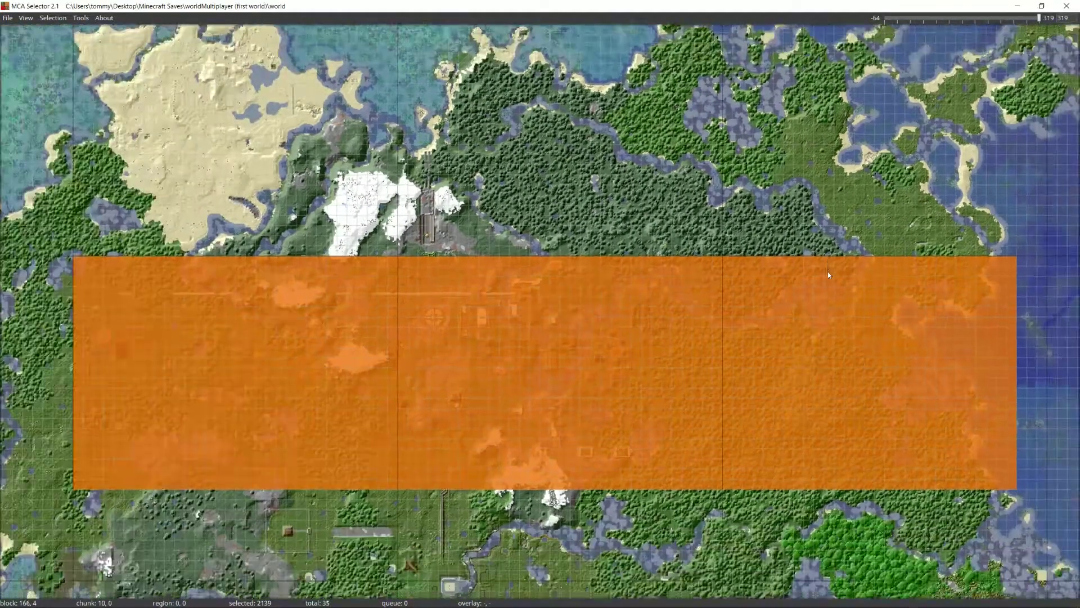
# Deselect the northwestern part of the rectangle so the central town's chunks are excluded from the selection
pyautogui.scroll(-1, 828, 274)
pyautogui.hotkey('ctrl', 'l')
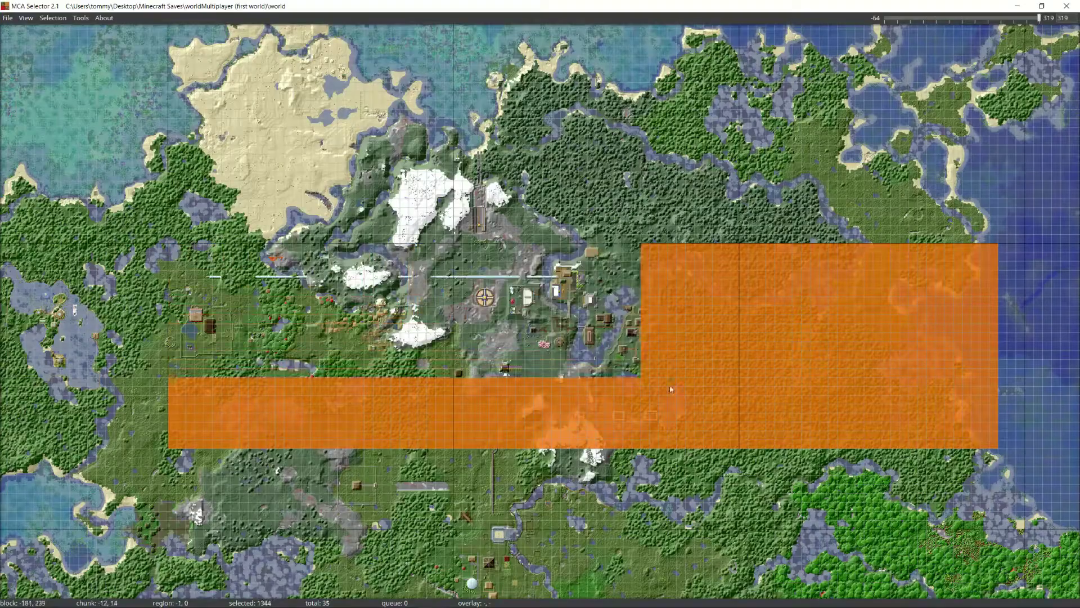
pyautogui.scroll(3, 402, 287)
pyautogui.scroll(3, 402, 287)
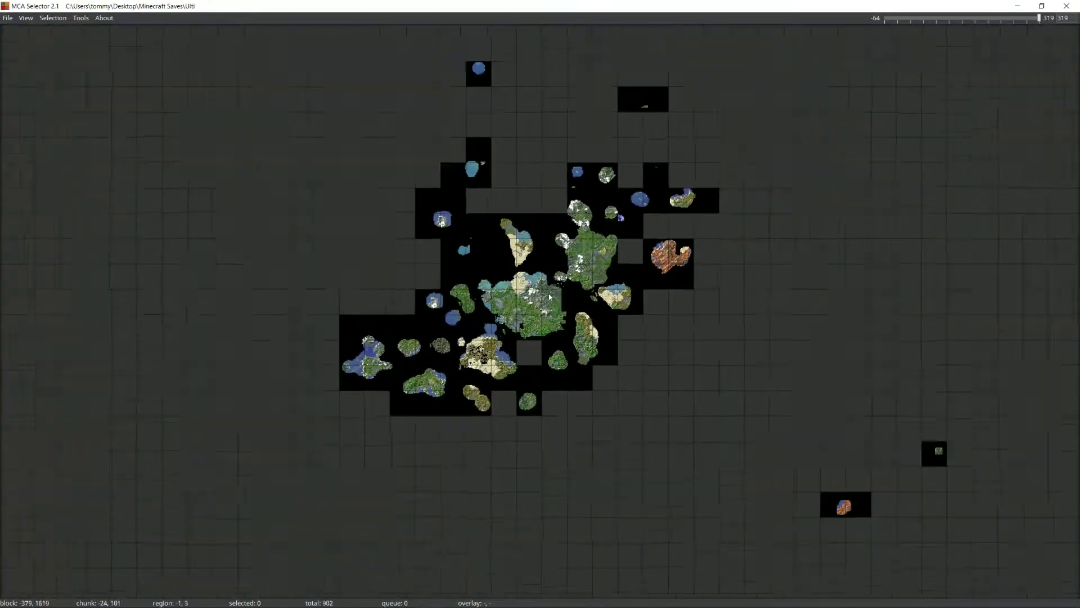
# Examine the main landmass and surrounding islands on the map of the Ulti world
pyautogui.scroll(3, 522, 268)
pyautogui.scroll(6, 522, 267)
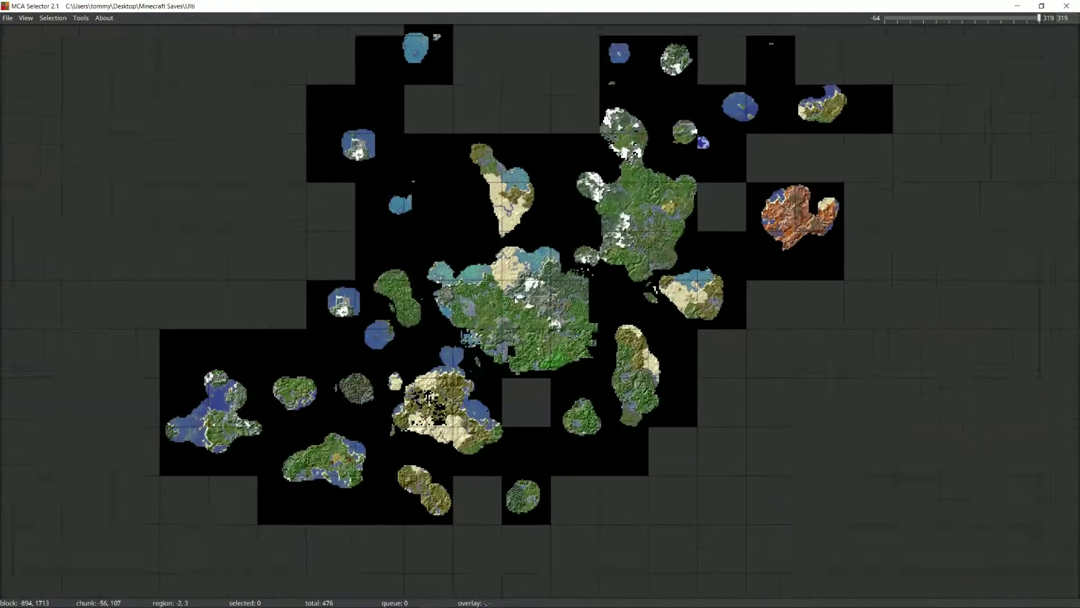
pyautogui.scroll(2, 559, 334)
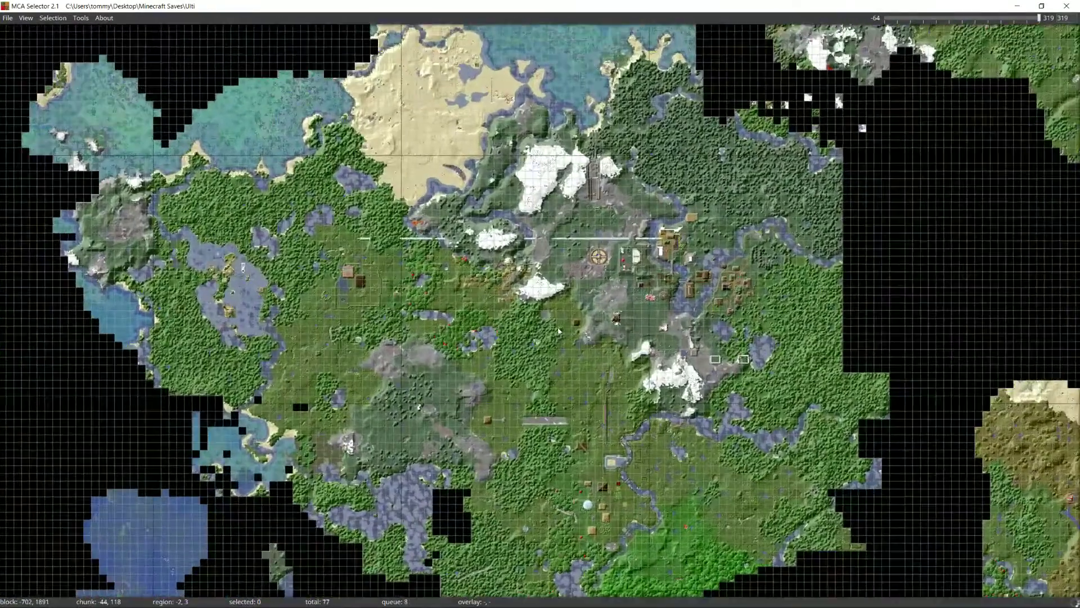
pyautogui.scroll(-2, 559, 301)
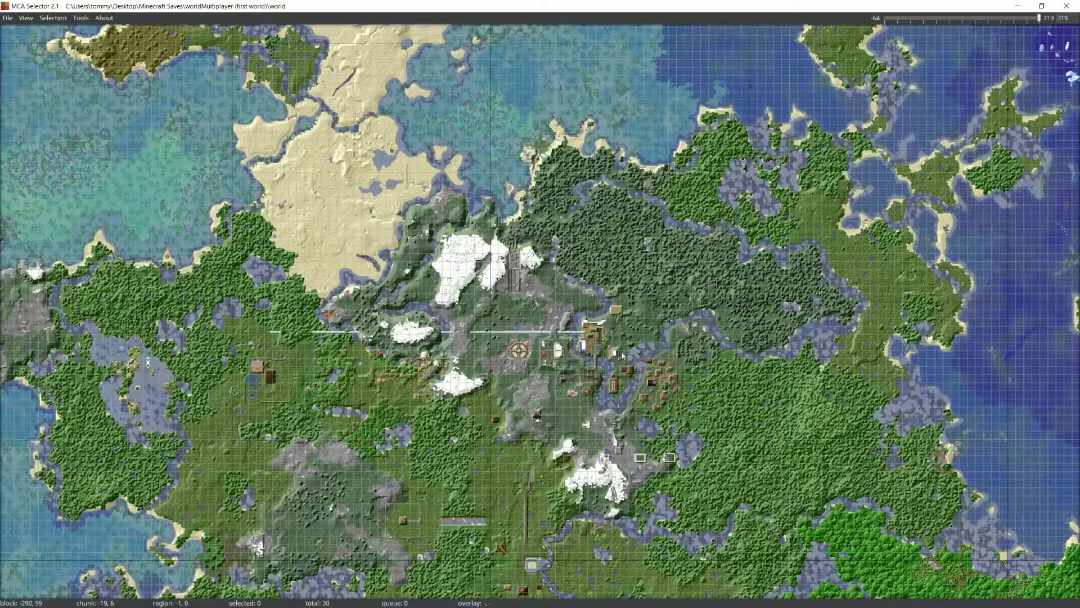
# Select a rectangle of about 684 chunks around the central town in the worldMultiplayer (first world) map
pyautogui.scroll(3, 585, 335)
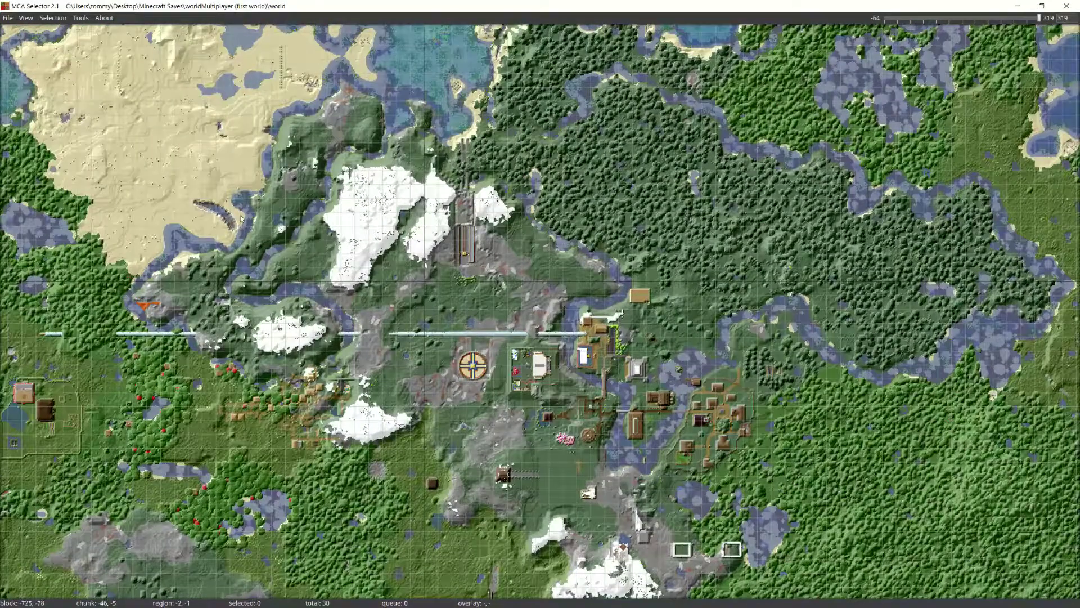
pyautogui.moveTo(231, 219); pyautogui.dragTo(615, 419)
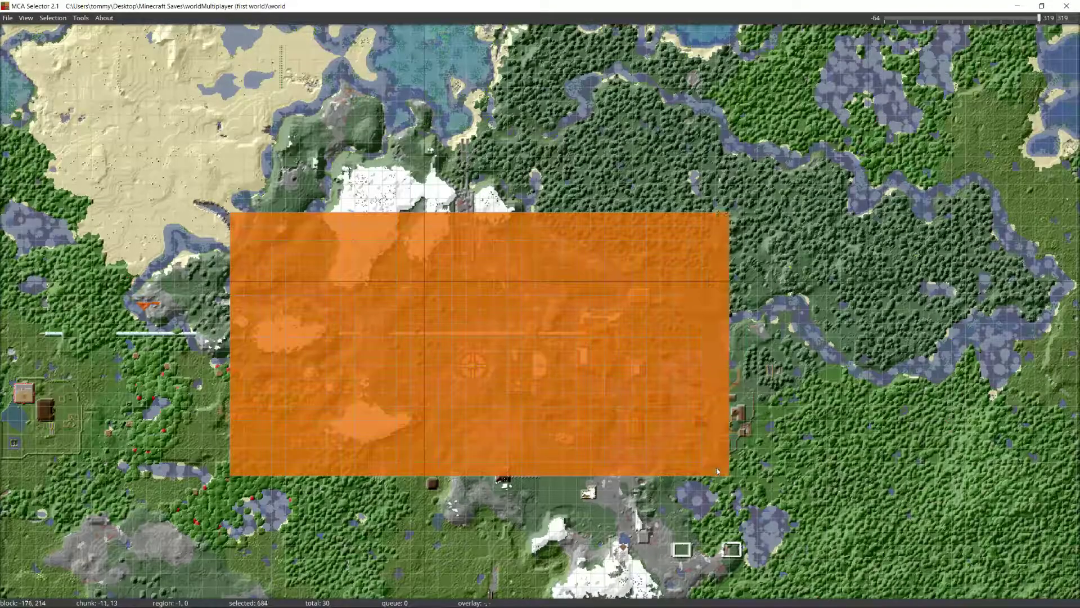
pyautogui.scroll(5, 372, 301)
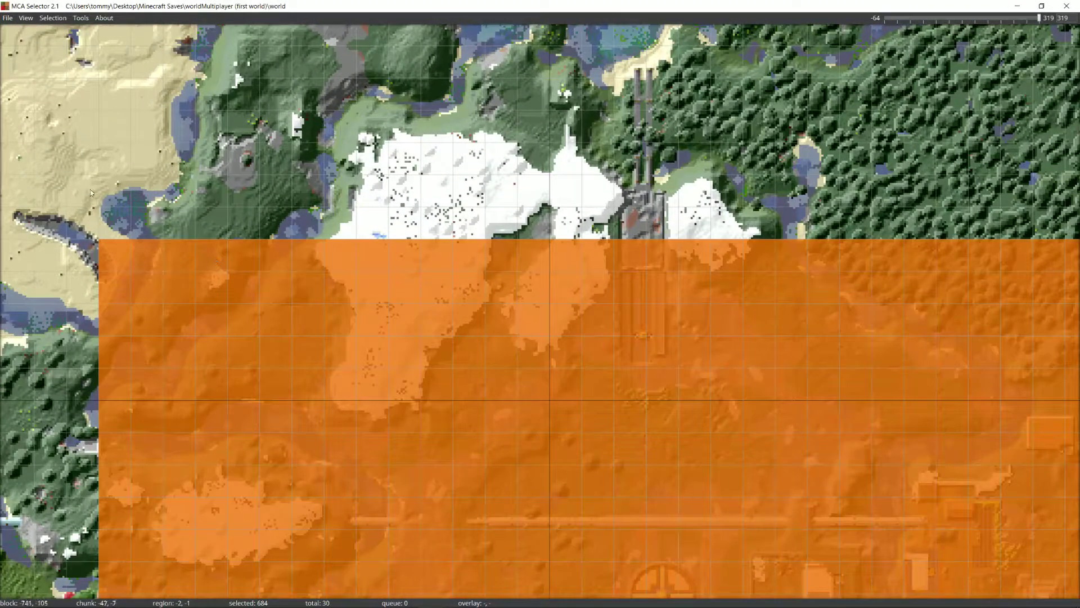
# Deselect the northwest corner of the selected rectangle and the area reaching in from its southeast corner
pyautogui.moveTo(91, 193); pyautogui.dragTo(372, 553)
pyautogui.scroll(-2, 360, 506)
pyautogui.scroll(-2, 354, 489)
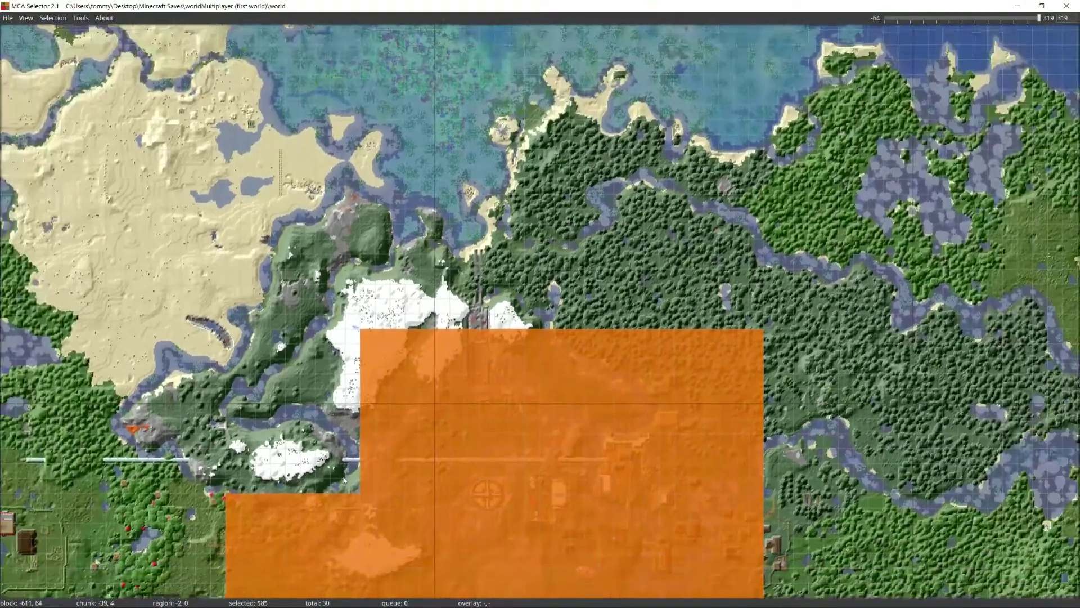
pyautogui.press('s')
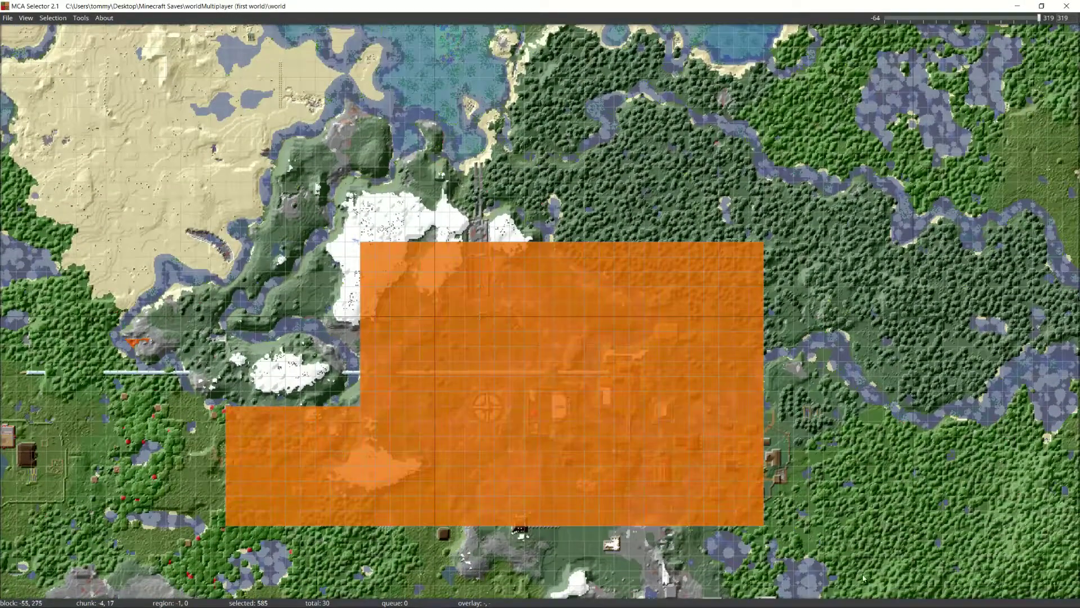
pyautogui.moveTo(860, 574); pyautogui.dragTo(399, 327)
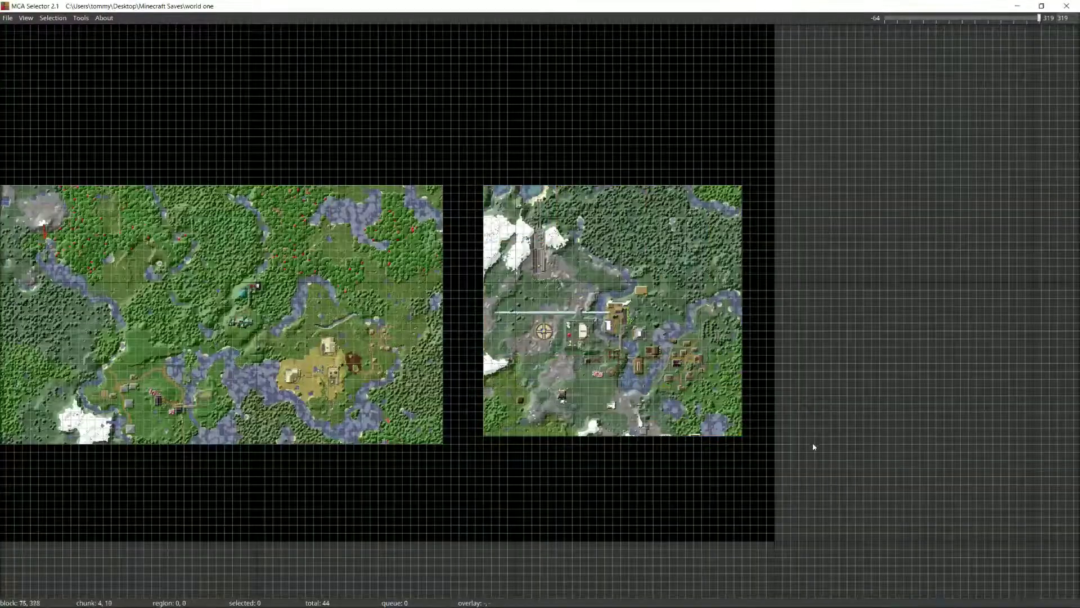
# Select the whole smaller terrain block on the east side of world one and delete its chunks
pyautogui.scroll(1, 813, 442)
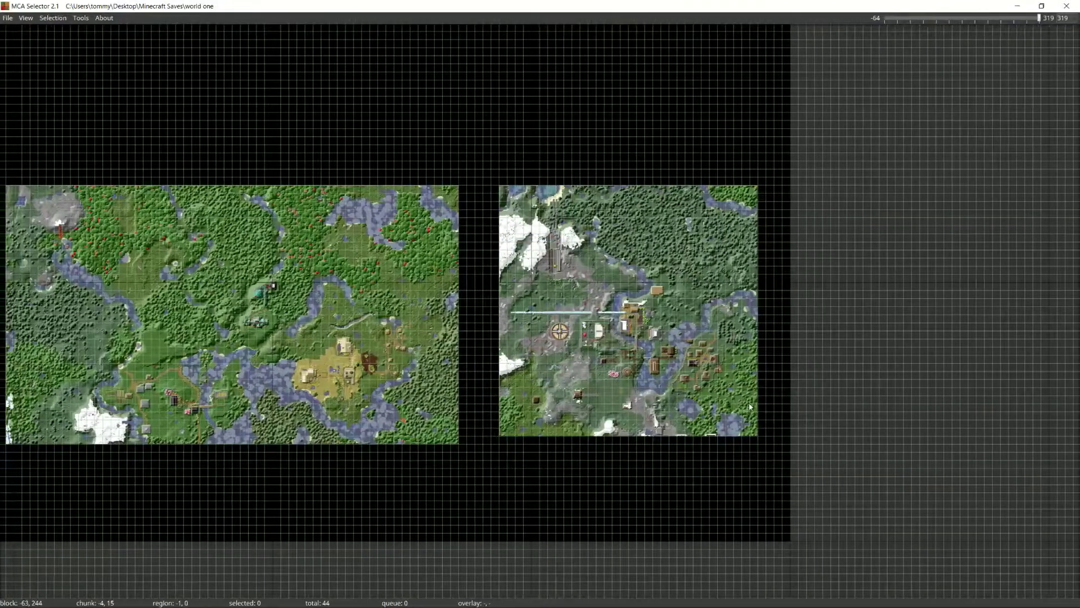
pyautogui.scroll(-2, 657, 407)
pyautogui.press('d')
pyautogui.press('s')
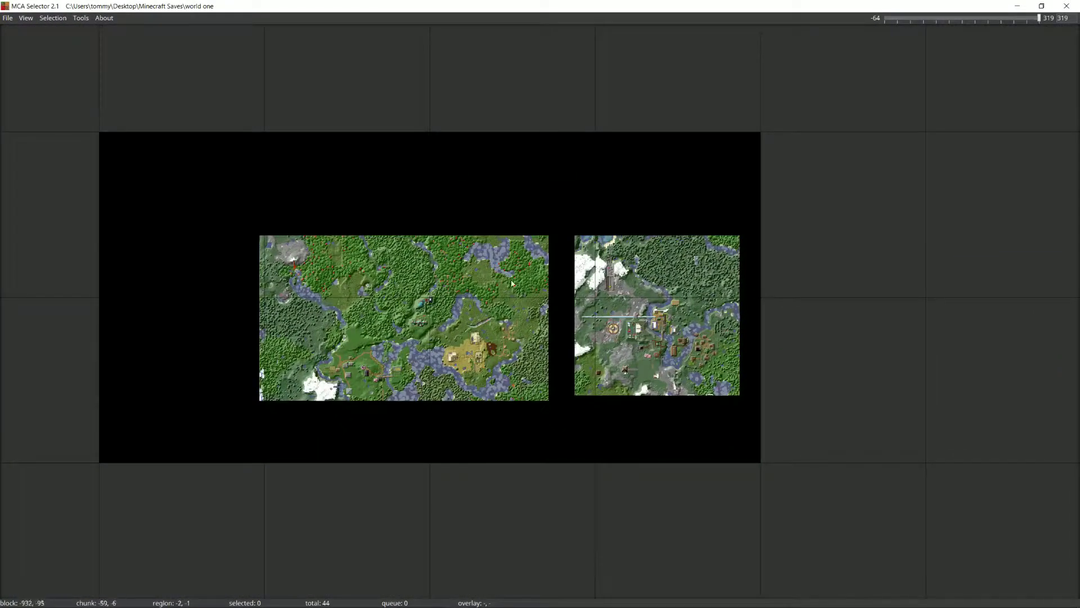
pyautogui.scroll(3, 547, 325)
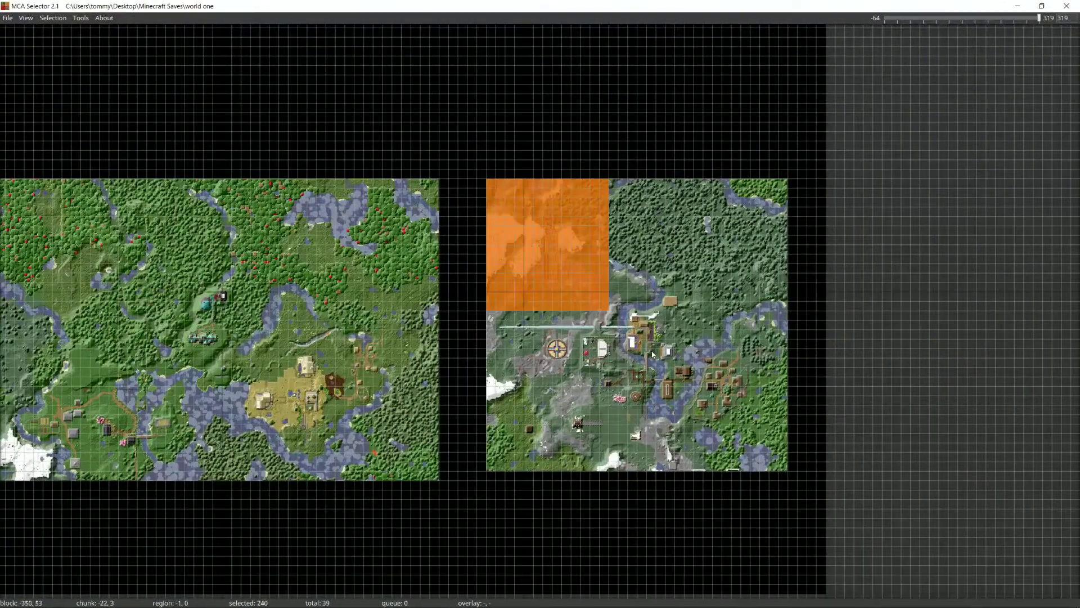
pyautogui.moveTo(653, 353); pyautogui.dragTo(787, 458)
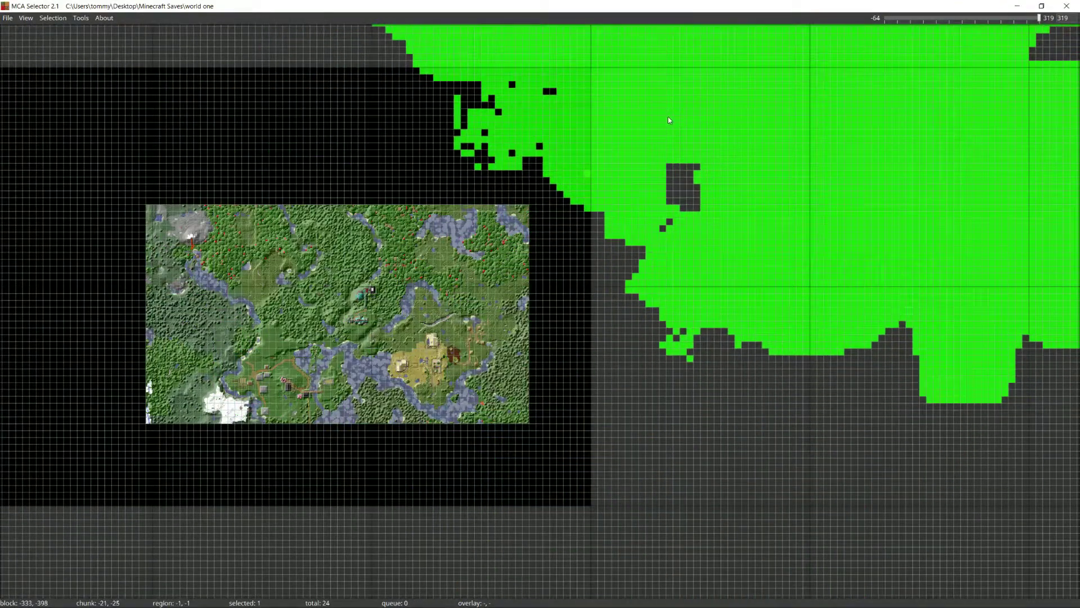
# Paste the copied landmass northeast of world one's remaining terrain at offset 29, -54, overwriting existing chunks
pyautogui.scroll(-3, 686, 117)
pyautogui.press('Return')
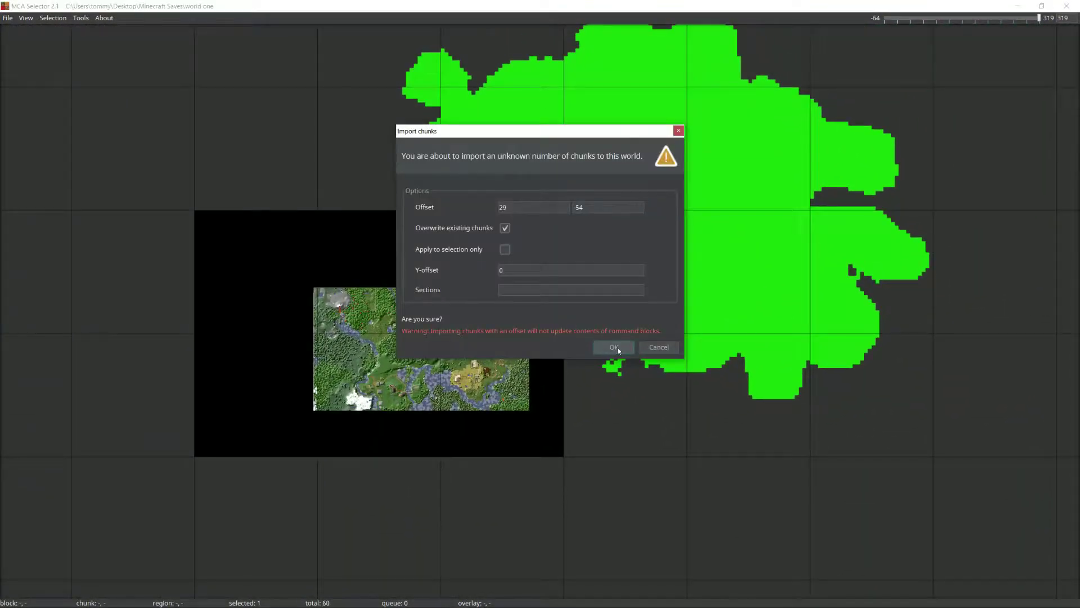
pyautogui.click(614, 346)
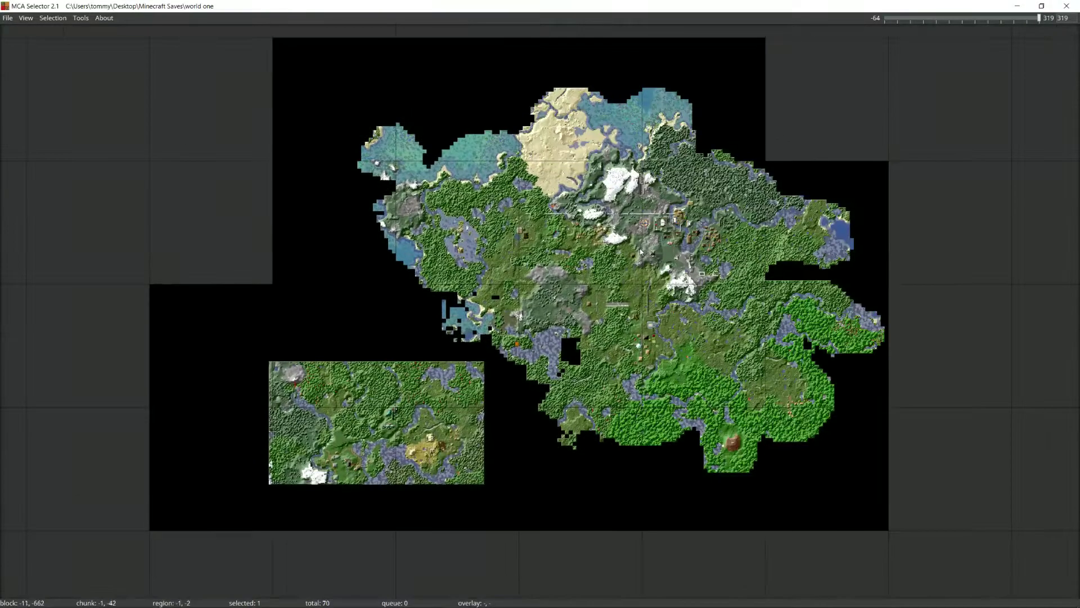
# Examine the jagged southwestern edge of the imported landmass and the empty gap separating it from the original terrain
pyautogui.scroll(5, 528, 376)
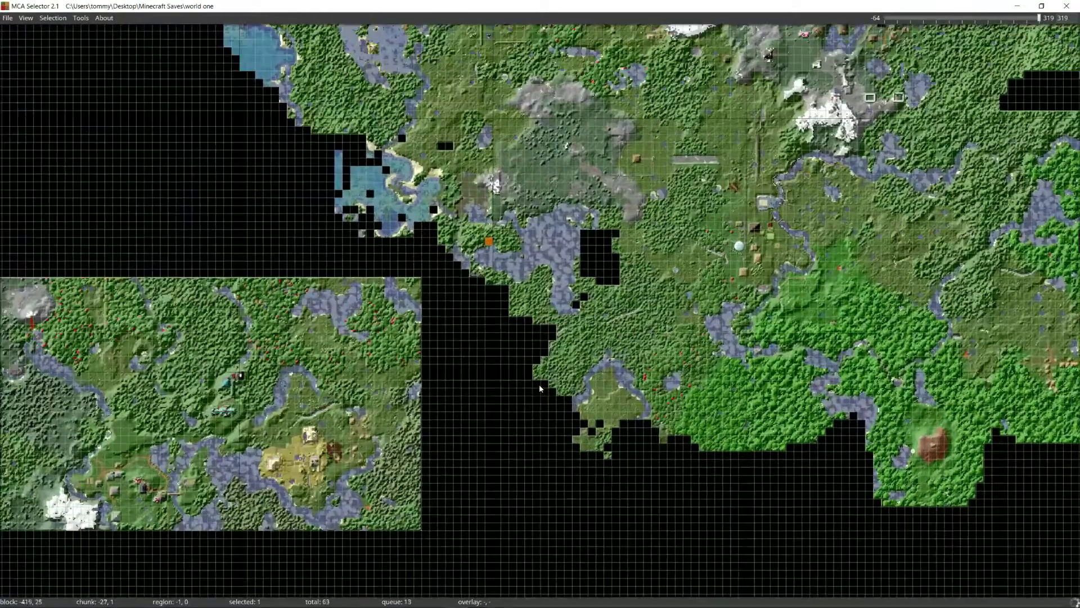
pyautogui.scroll(3, 539, 384)
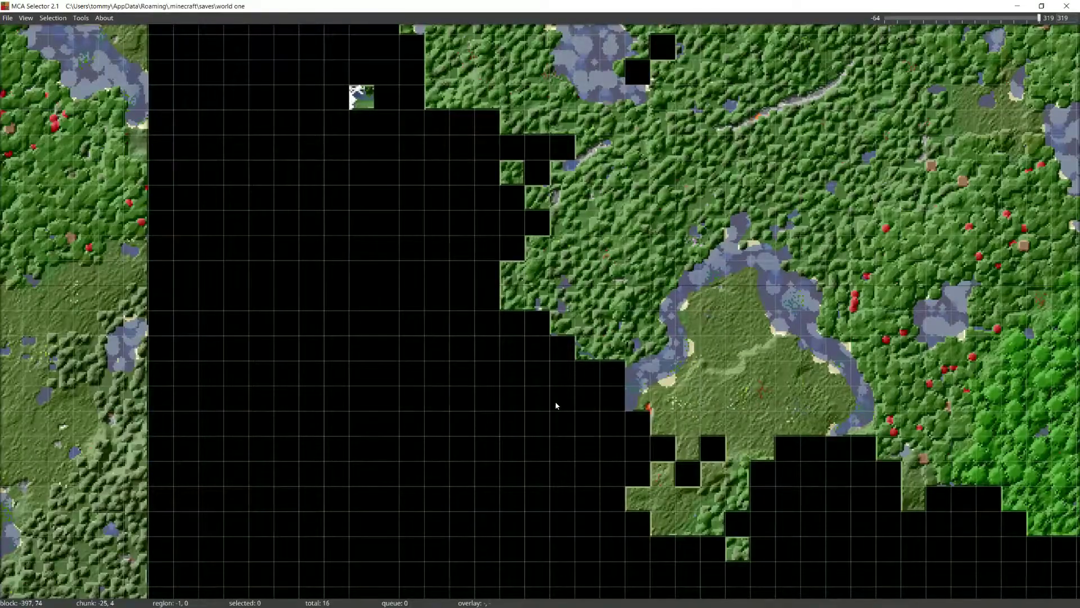
pyautogui.scroll(-1, 555, 405)
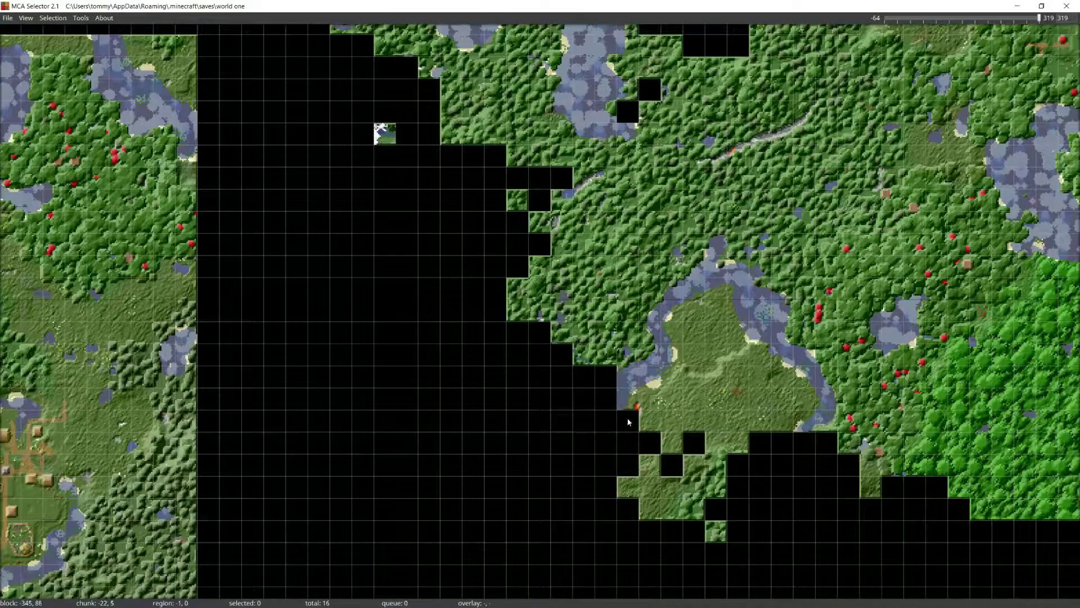
pyautogui.click(615, 410)
pyautogui.press('w')
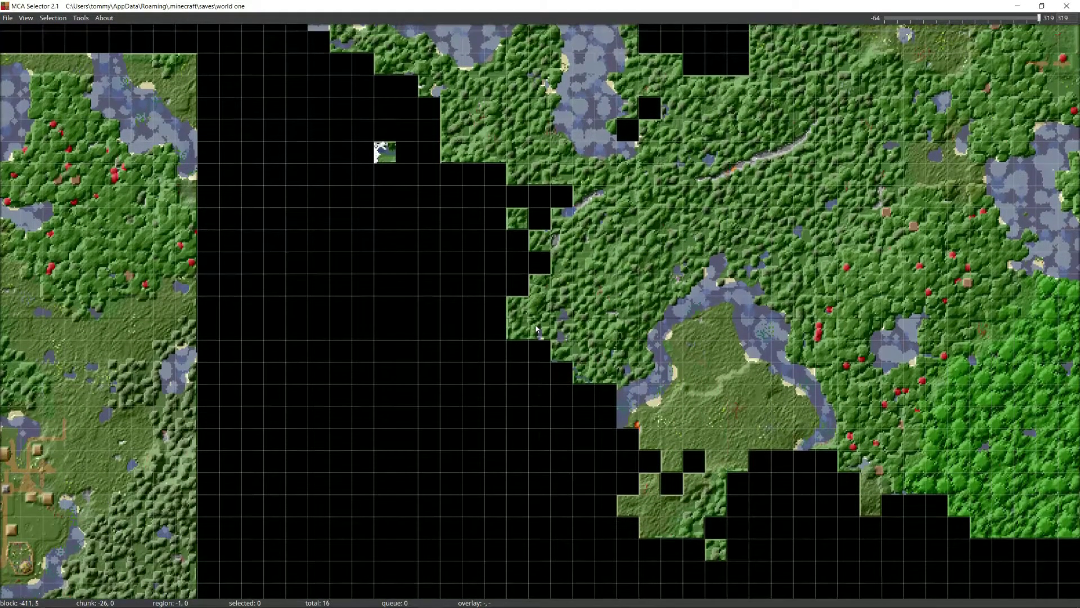
pyautogui.press('a')
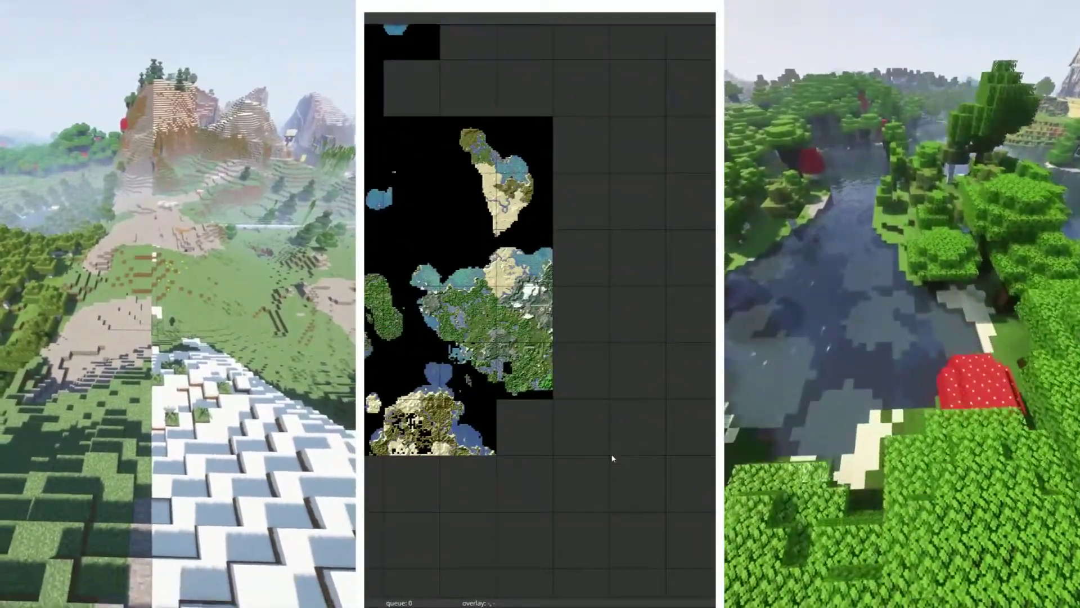
pyautogui.scroll(-5, 583, 347)
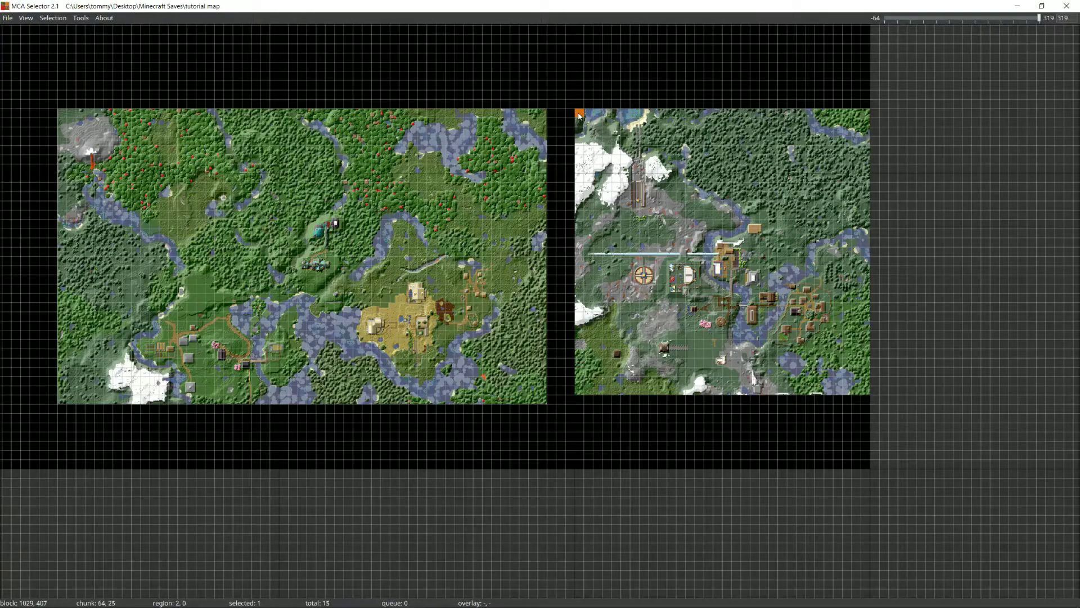
# Select the whole eastern terrain block of the tutorial map
pyautogui.moveTo(578, 116); pyautogui.dragTo(867, 394)
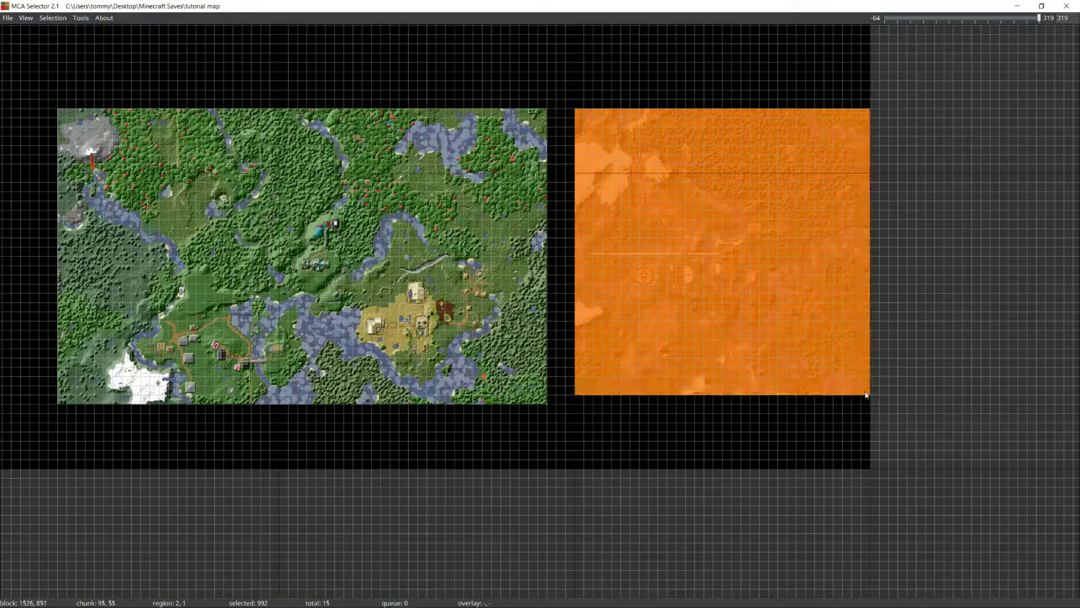
pyautogui.click(80, 18)
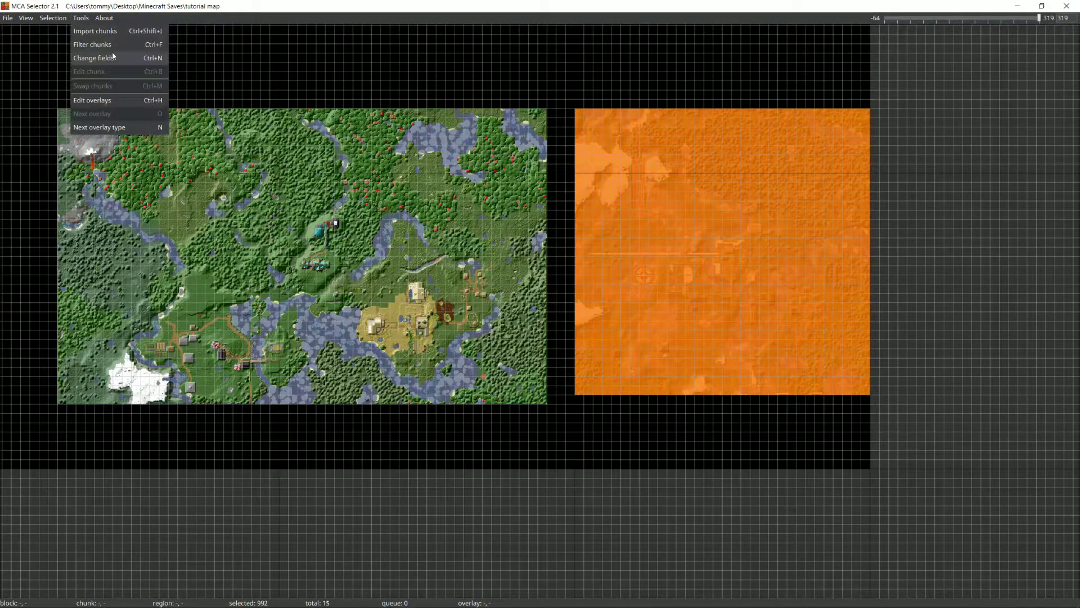
pyautogui.click(199, 56)
# Filter the tutorial map for chunks with InhabitedTime > "0 minutes" and select them, overwriting the current selection
pyautogui.click(80, 18)
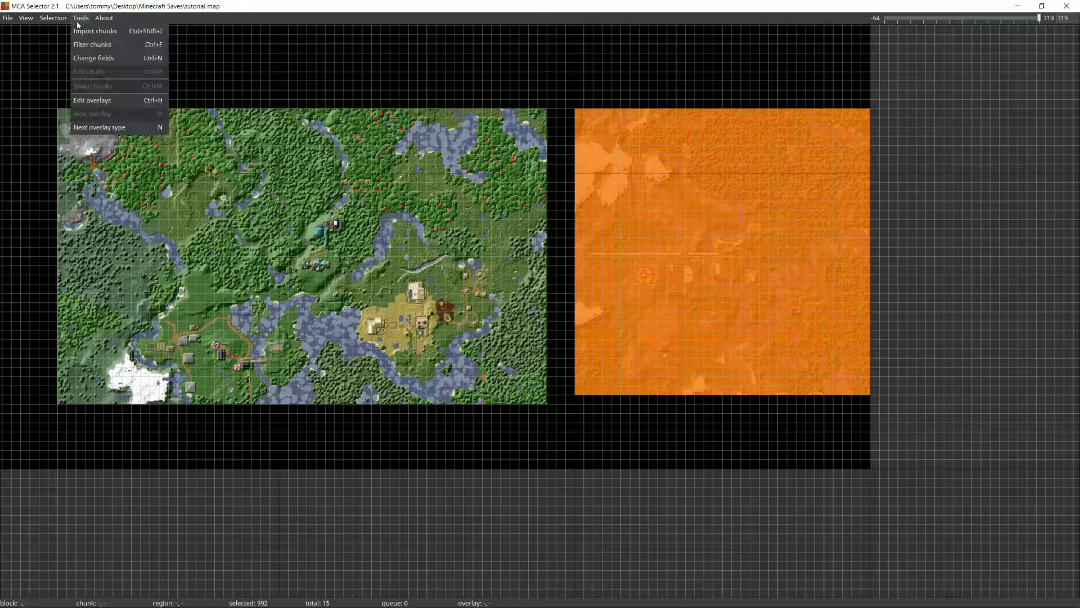
pyautogui.click(128, 45)
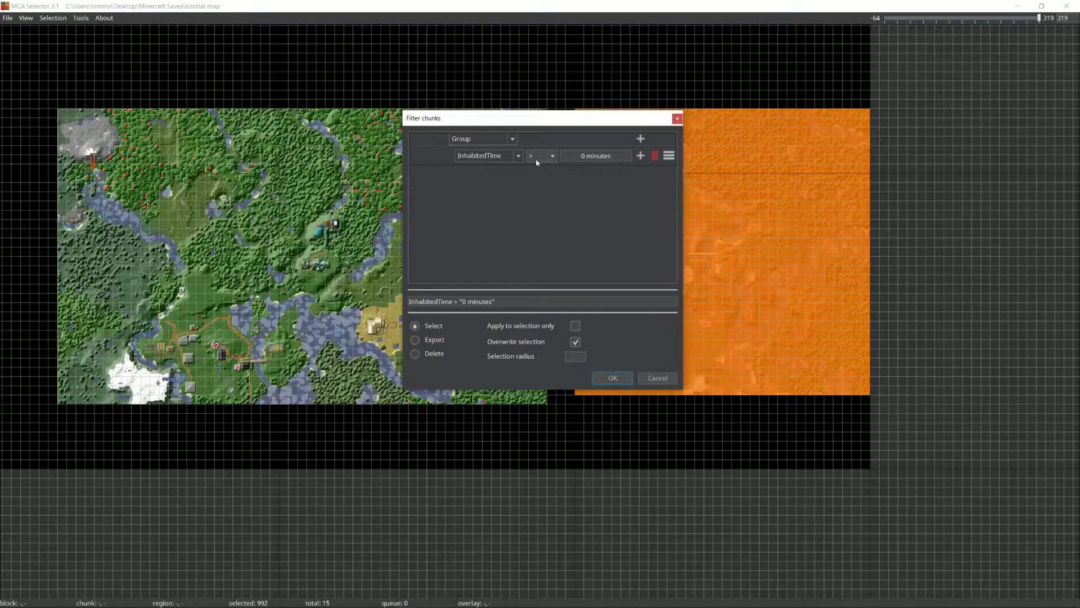
pyautogui.click(612, 377)
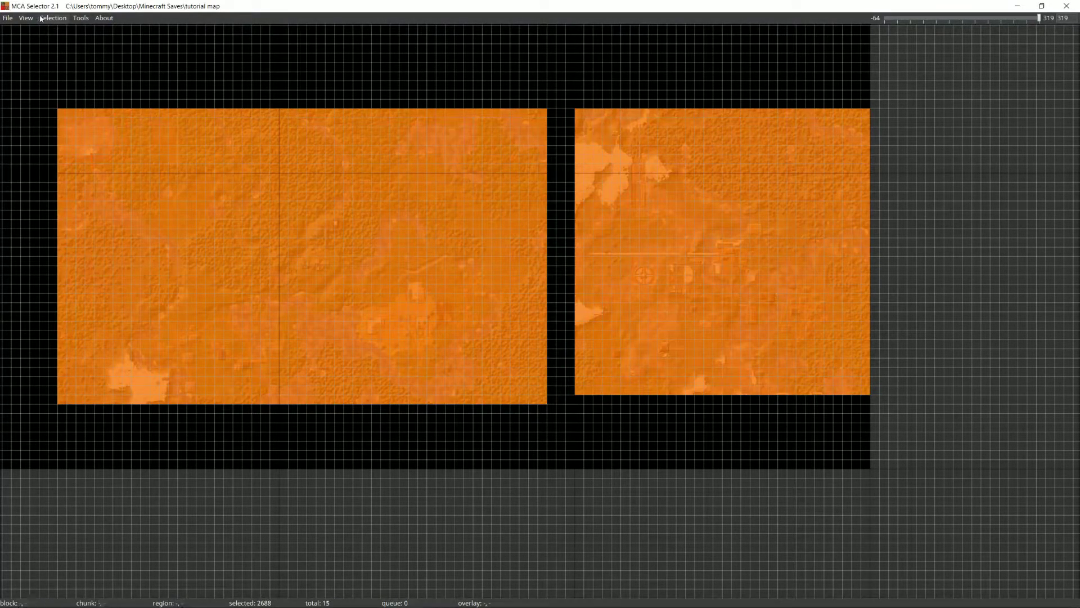
# Change the ForceBlend field to 1 for the selected chunks only and apply it to the tutorial map
pyautogui.click(81, 18)
pyautogui.click(113, 57)
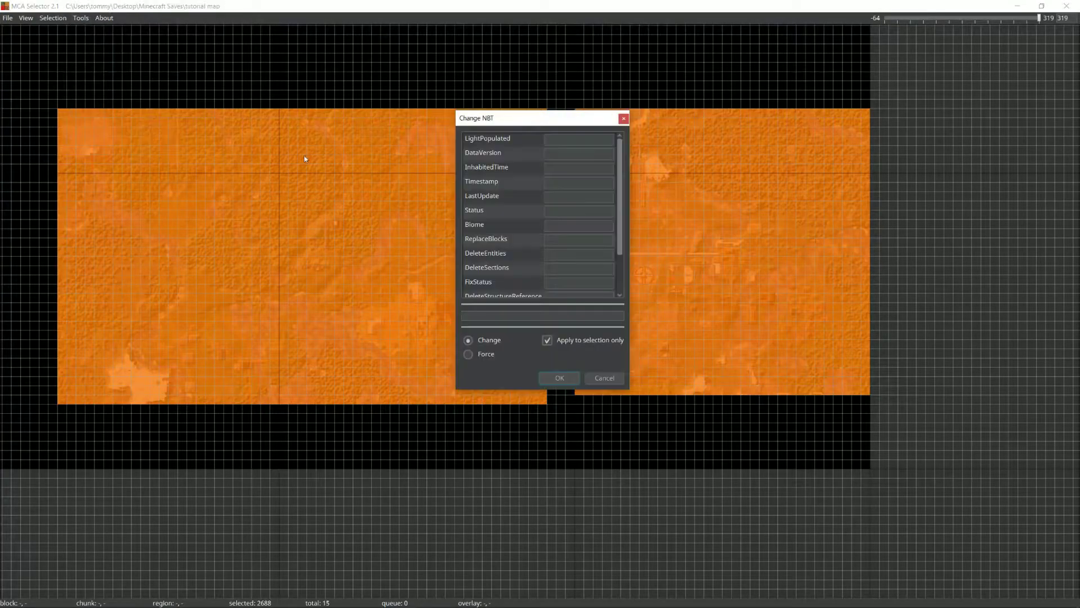
pyautogui.scroll(-2, 513, 226)
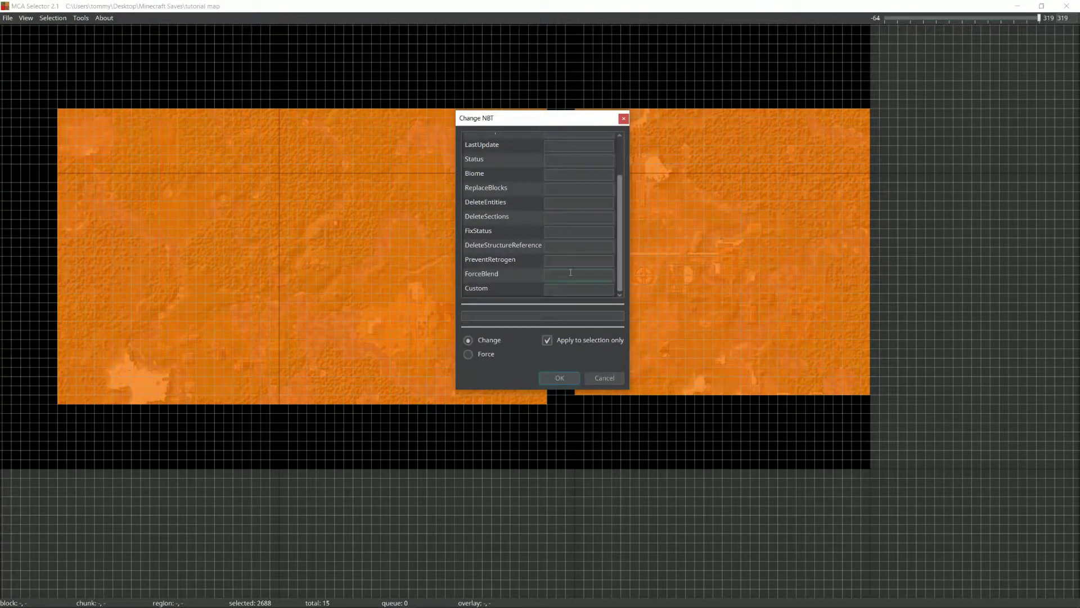
pyautogui.write('1')
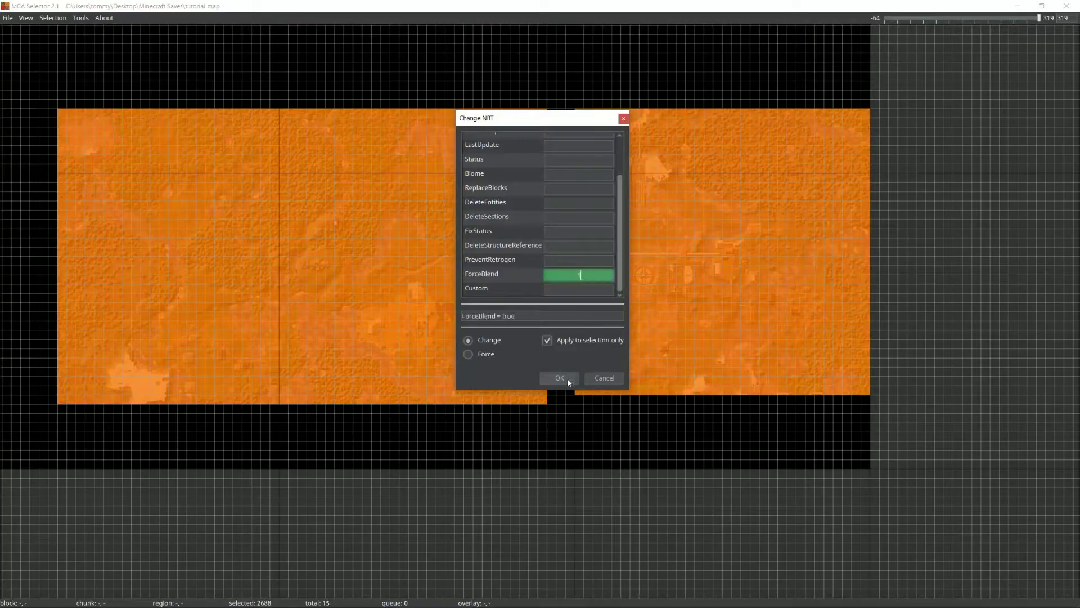
pyautogui.click(559, 377)
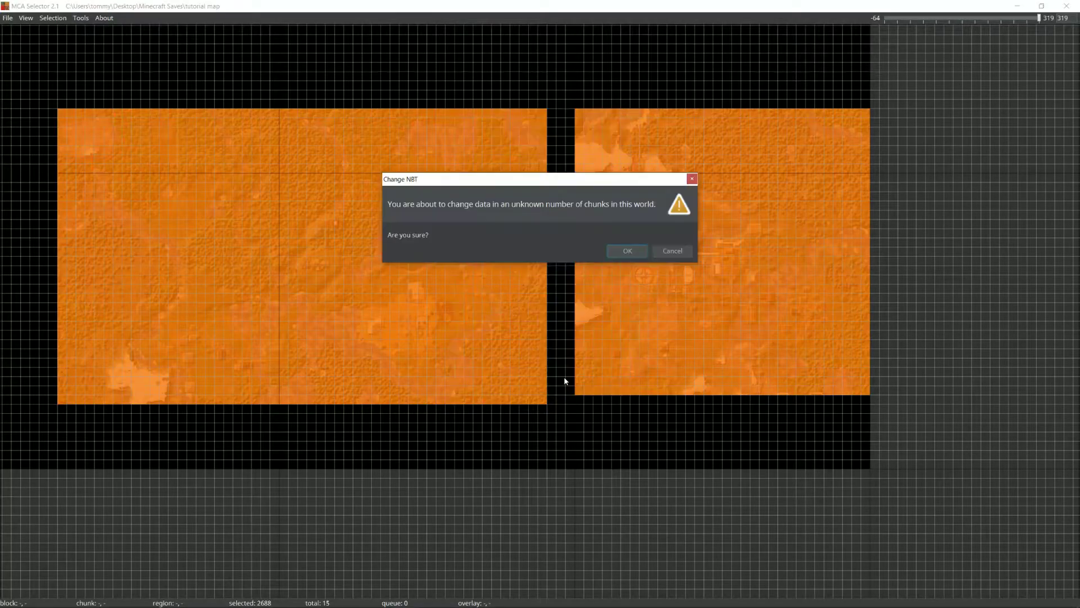
pyautogui.click(632, 249)
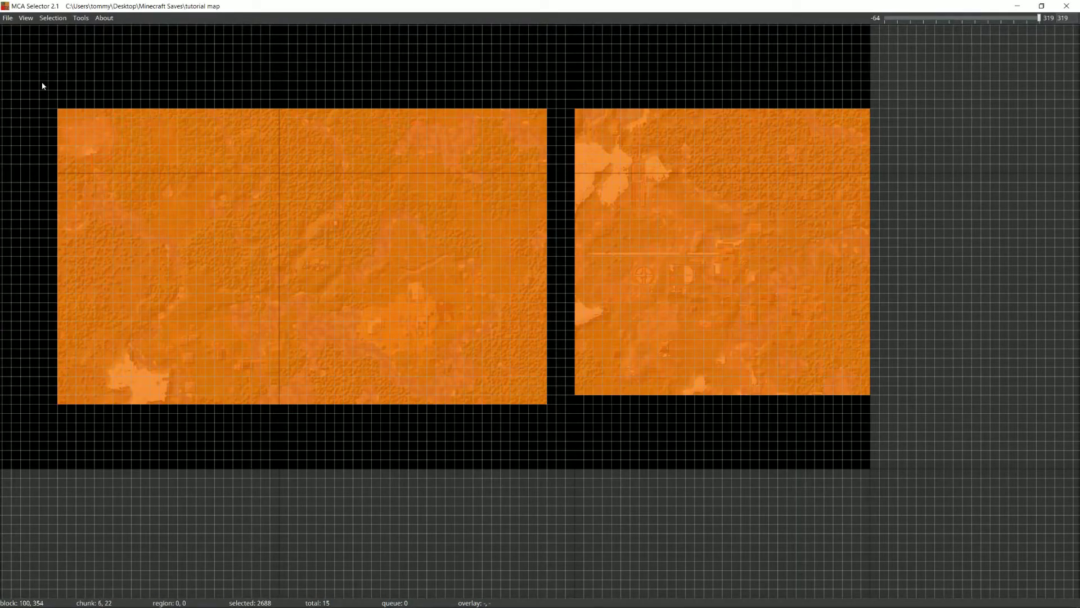
# Try selecting a small block of empty chunks north of the western terrain, deselect it, and add a 9 by 5 chunk block there instead
pyautogui.moveTo(132, 45); pyautogui.dragTo(190, 83)
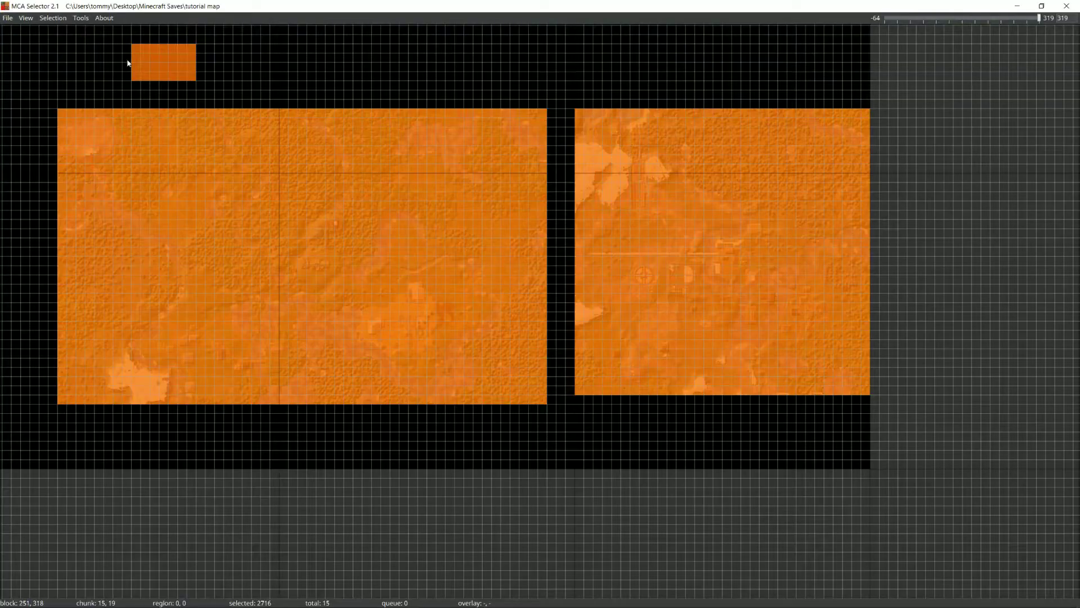
pyautogui.click(117, 39)
pyautogui.moveTo(117, 39); pyautogui.dragTo(210, 96)
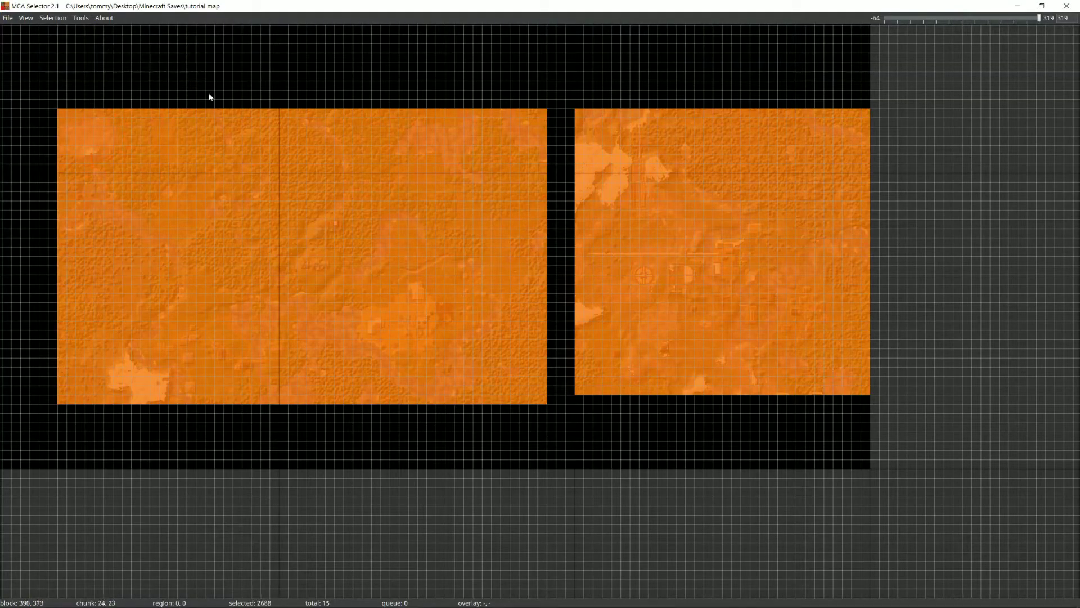
pyautogui.moveTo(142, 47); pyautogui.dragTo(212, 74)
pyautogui.click(81, 18)
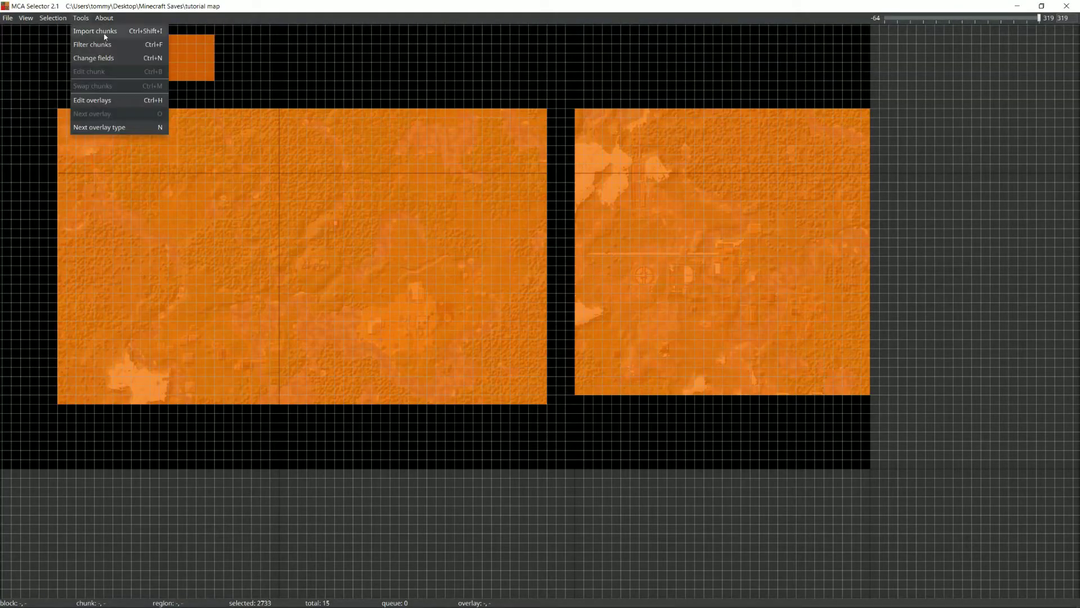
pyautogui.click(115, 59)
pyautogui.scroll(-3, 541, 236)
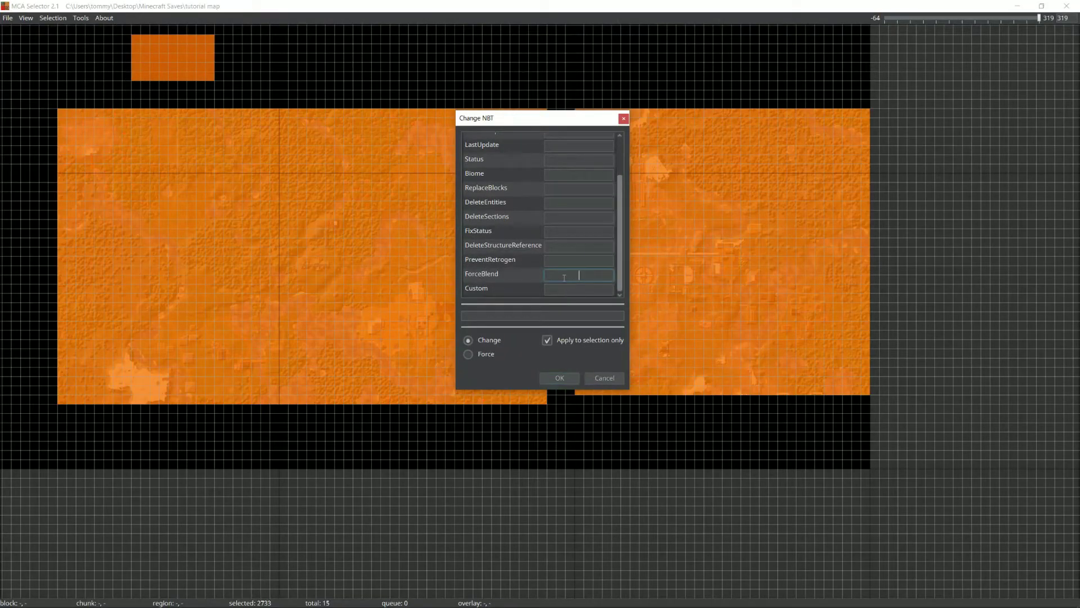
pyautogui.click(624, 119)
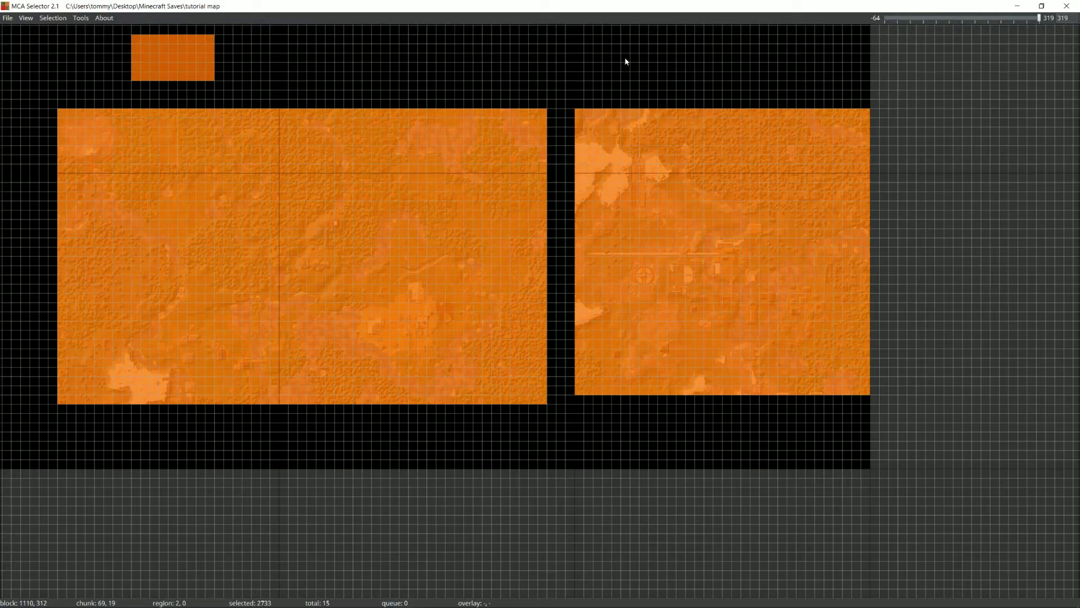